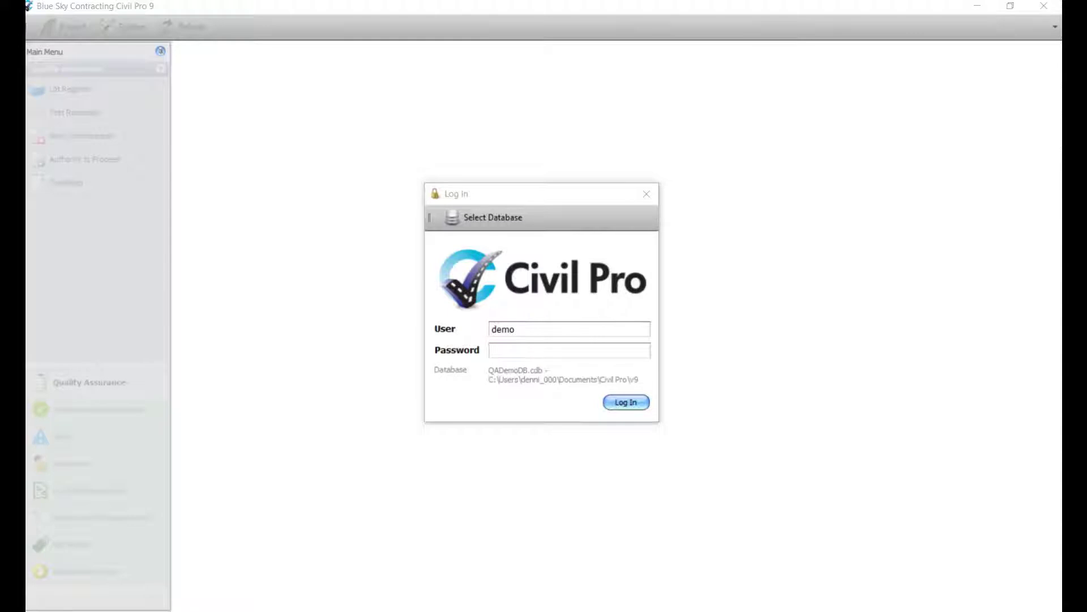
Step: Log in as the demo user with the account password to open the MR-1502 Magic Roundabout project
text(mo)
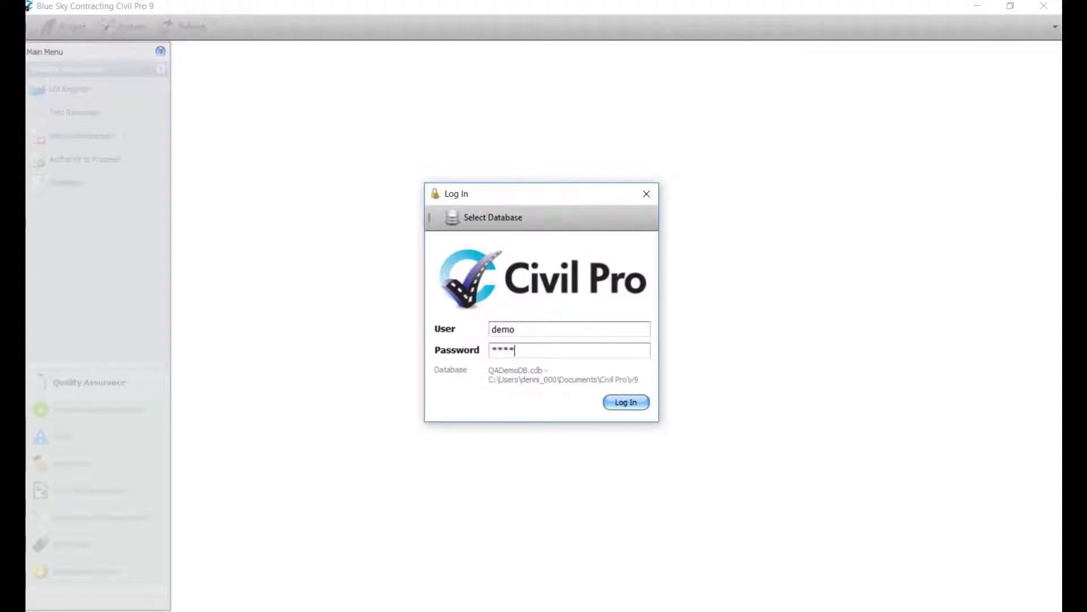
click(624, 402)
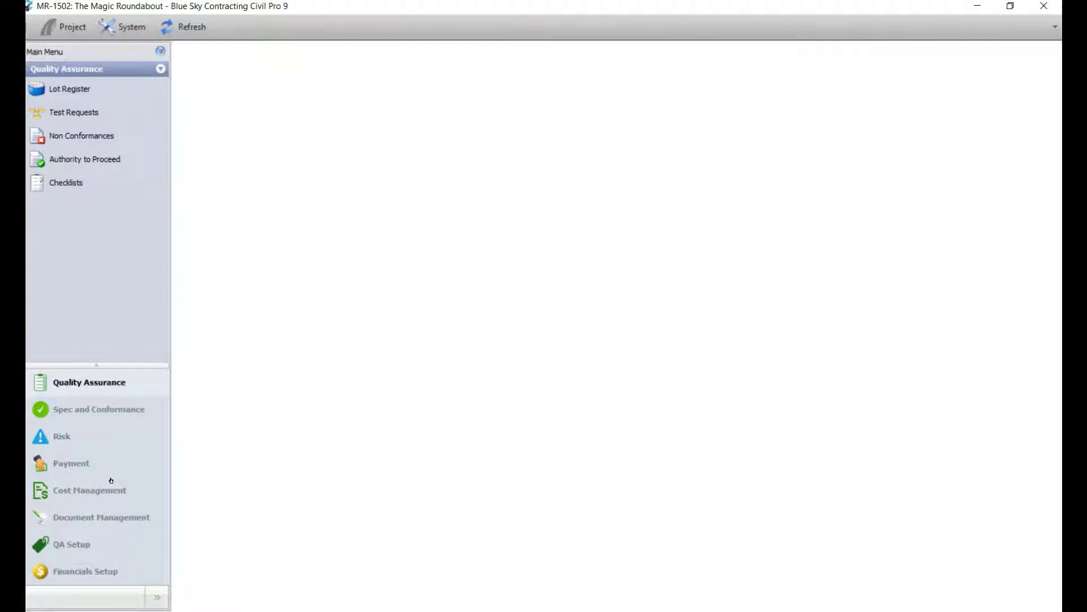
Step: Under Payment > Progress Claims, add a new reporting period ending 31 October 2016
click(74, 463)
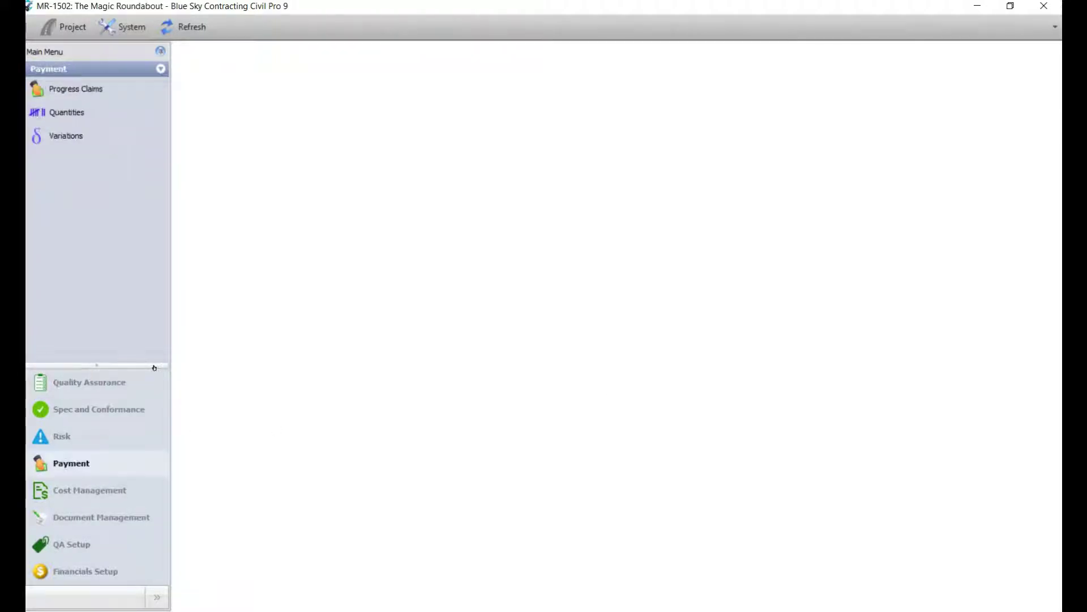
click(84, 96)
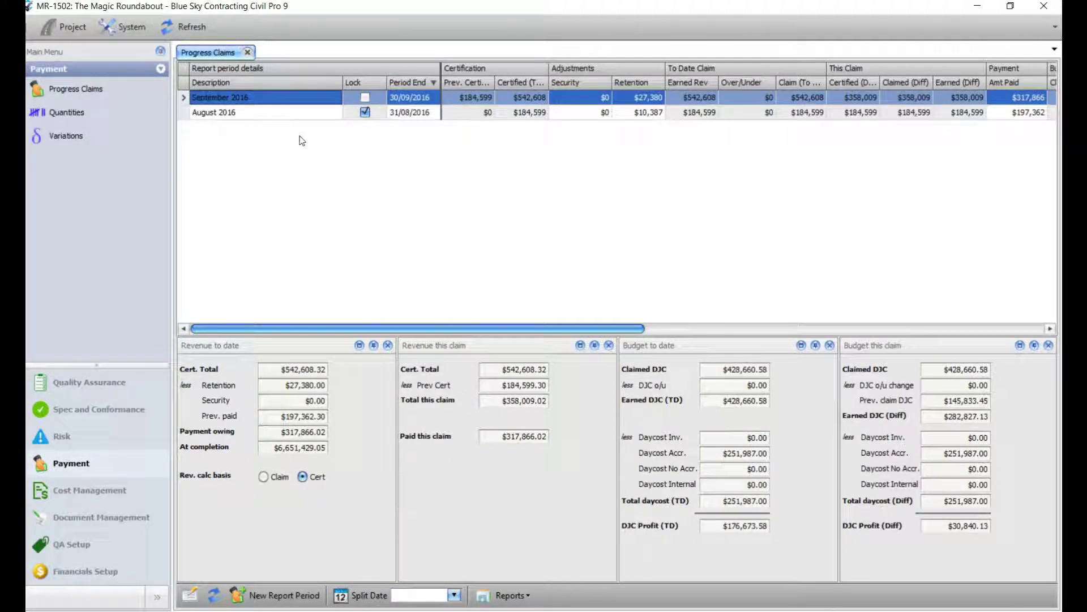
click(287, 595)
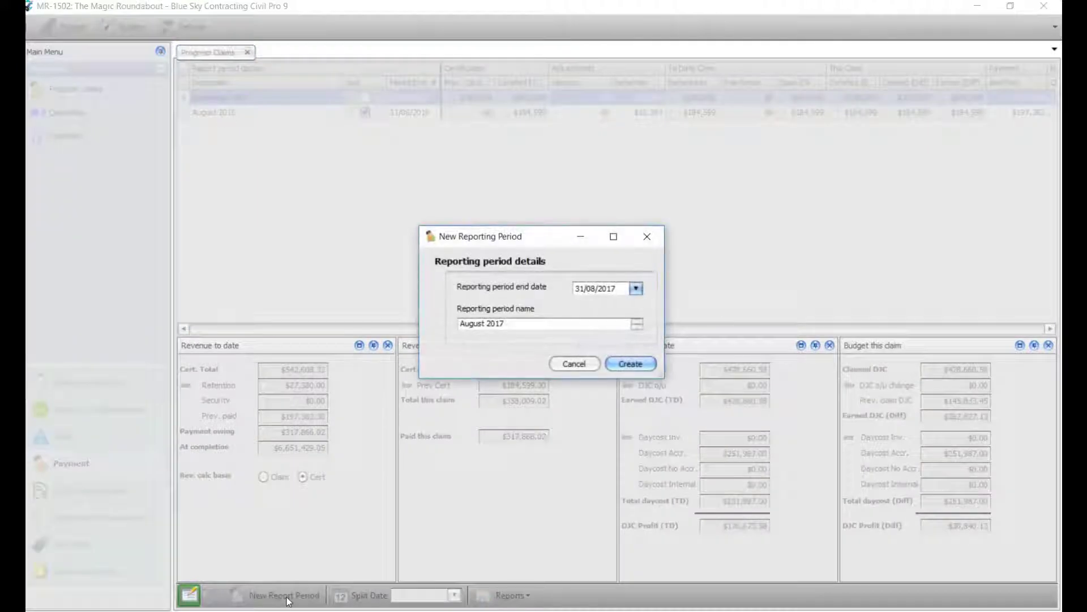
click(636, 289)
scroll(663, 447, up, 10)
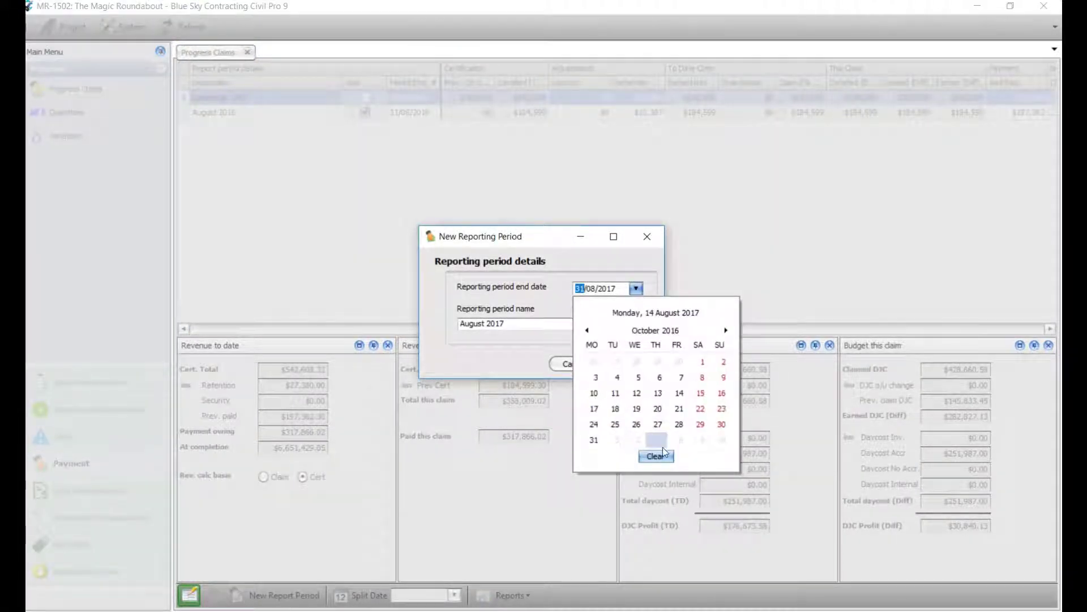
click(596, 440)
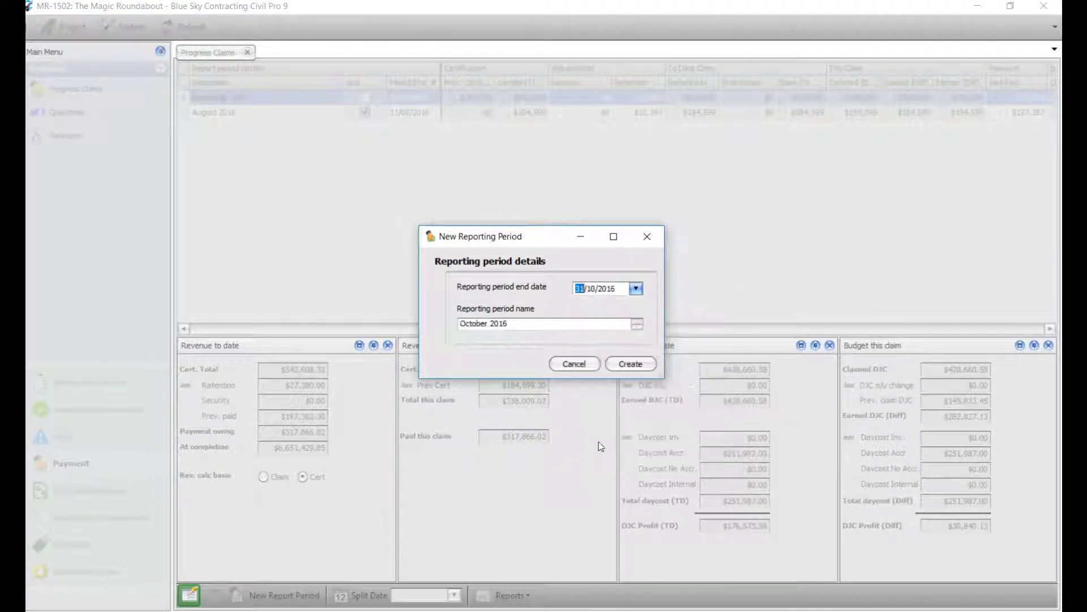
click(626, 367)
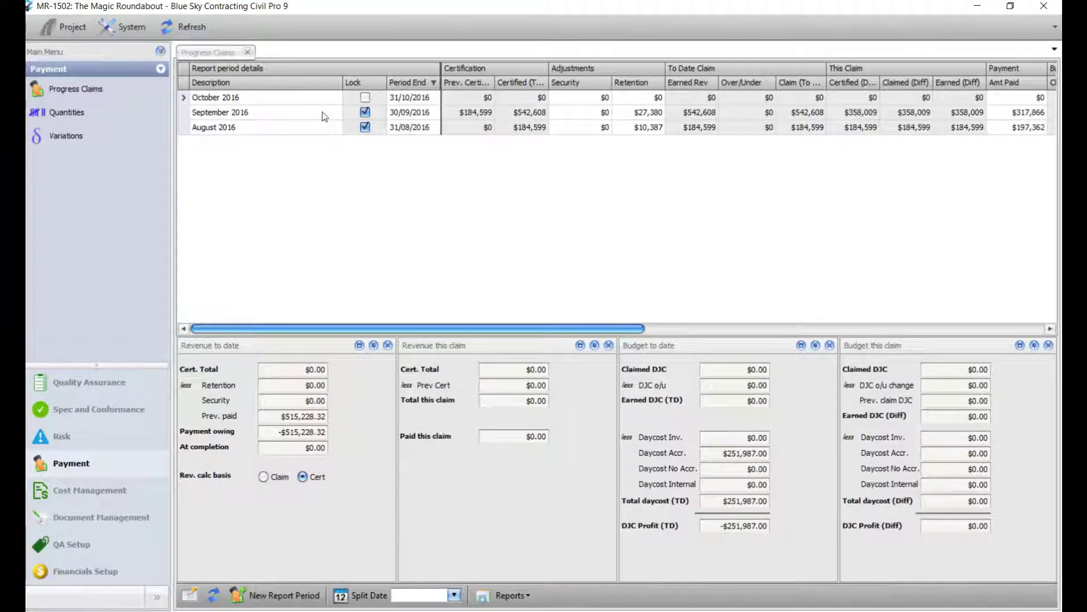
click(244, 99)
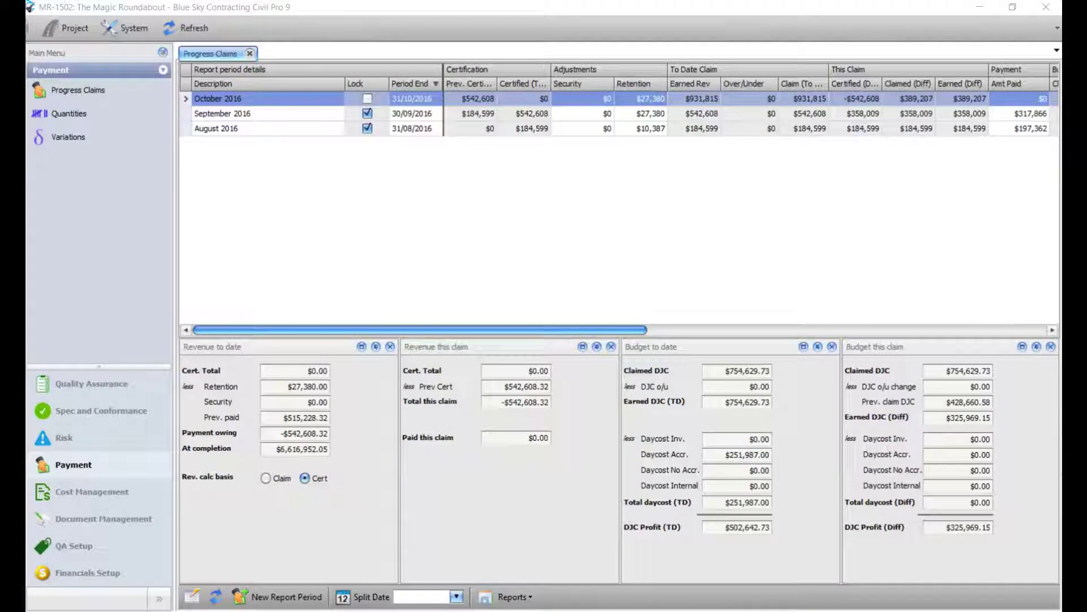
click(281, 115)
right_click(281, 115)
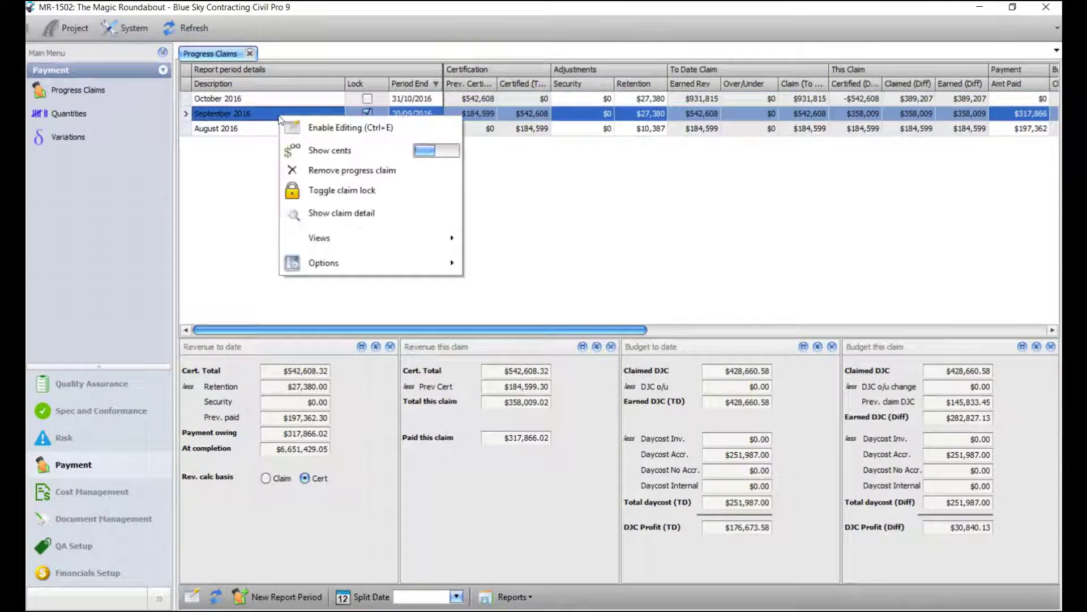
click(331, 188)
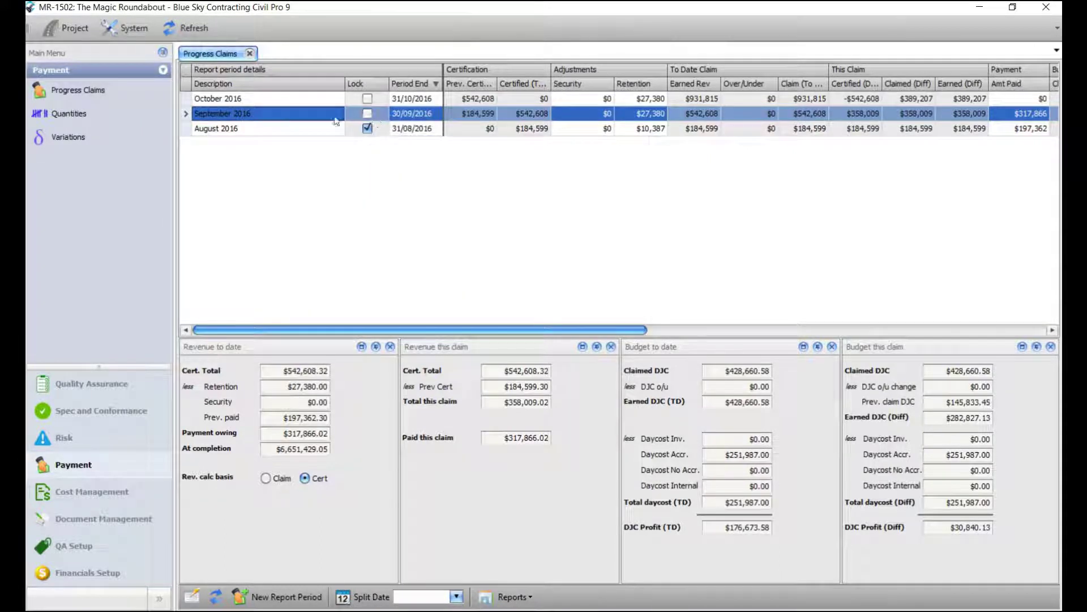
right_click(294, 116)
click(331, 189)
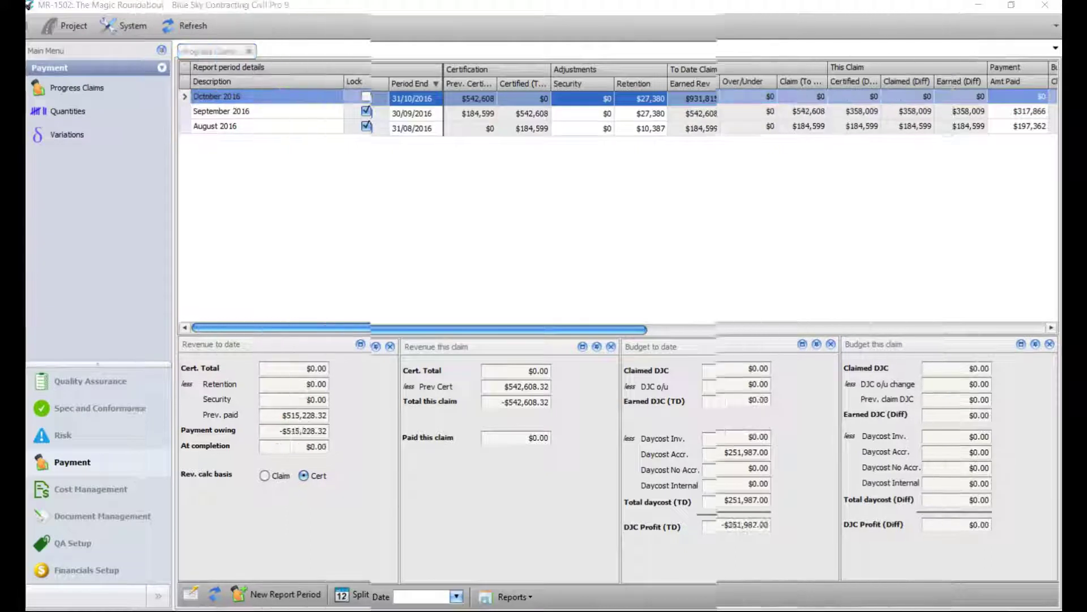
Step: Create the October 2016 claim from September 2016, without lot quantities, matching claim QTD to previous
double_click(255, 99)
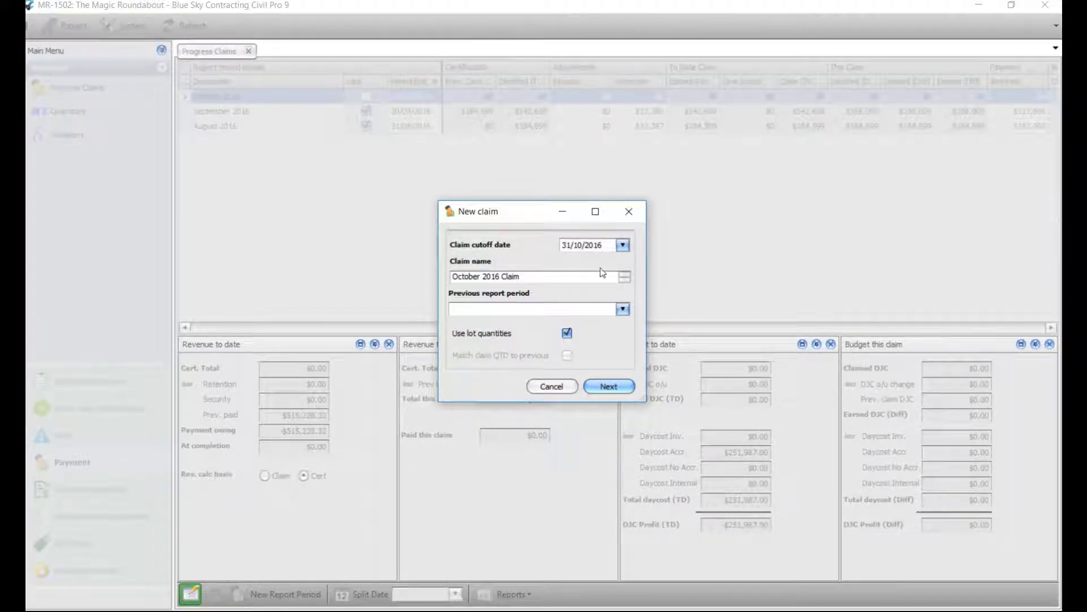
click(623, 310)
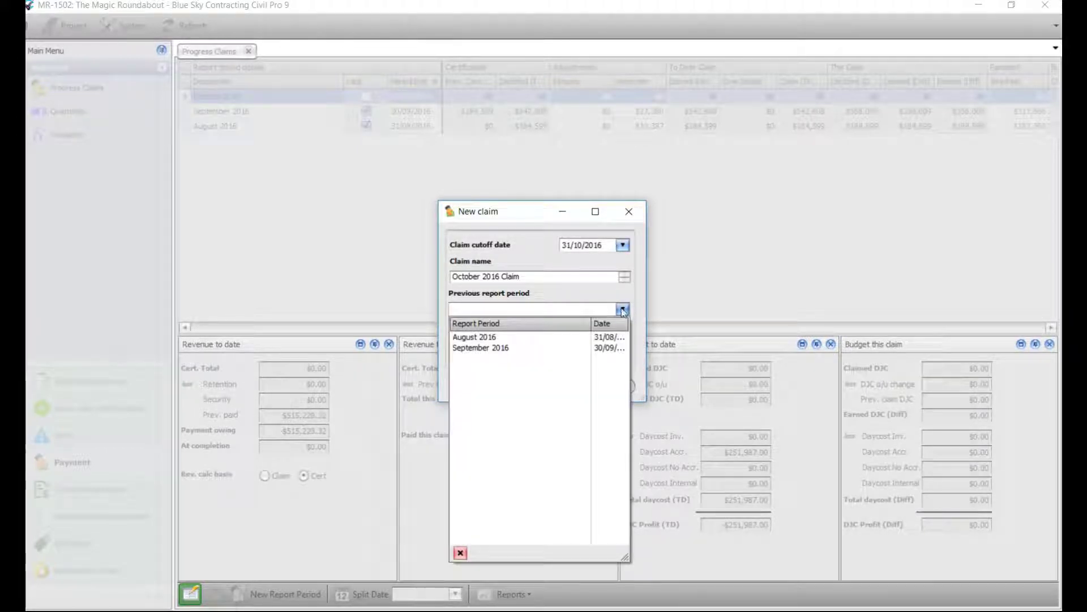
click(498, 349)
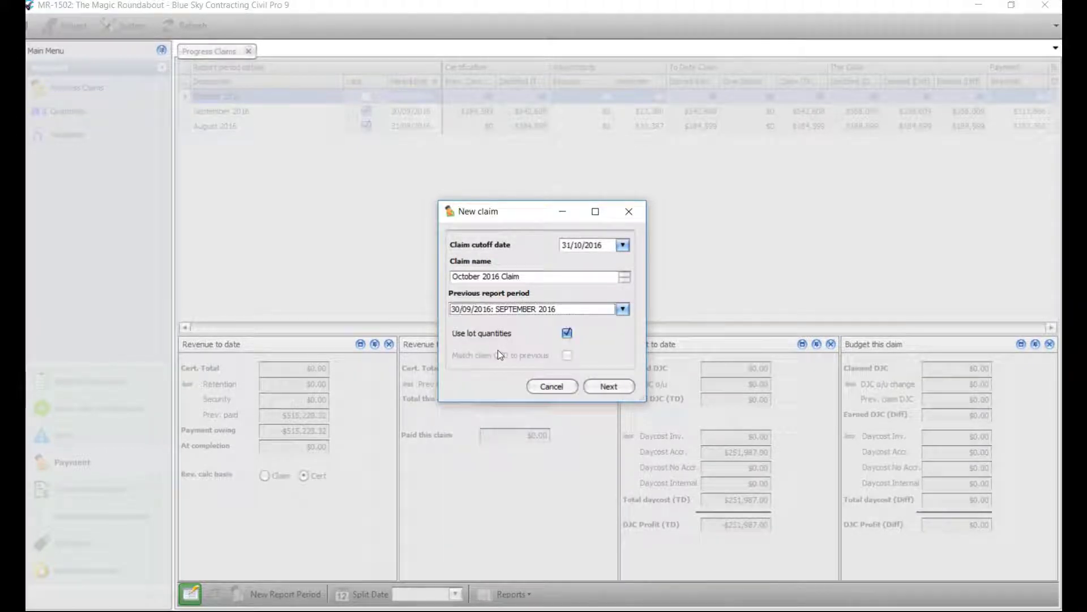
click(567, 335)
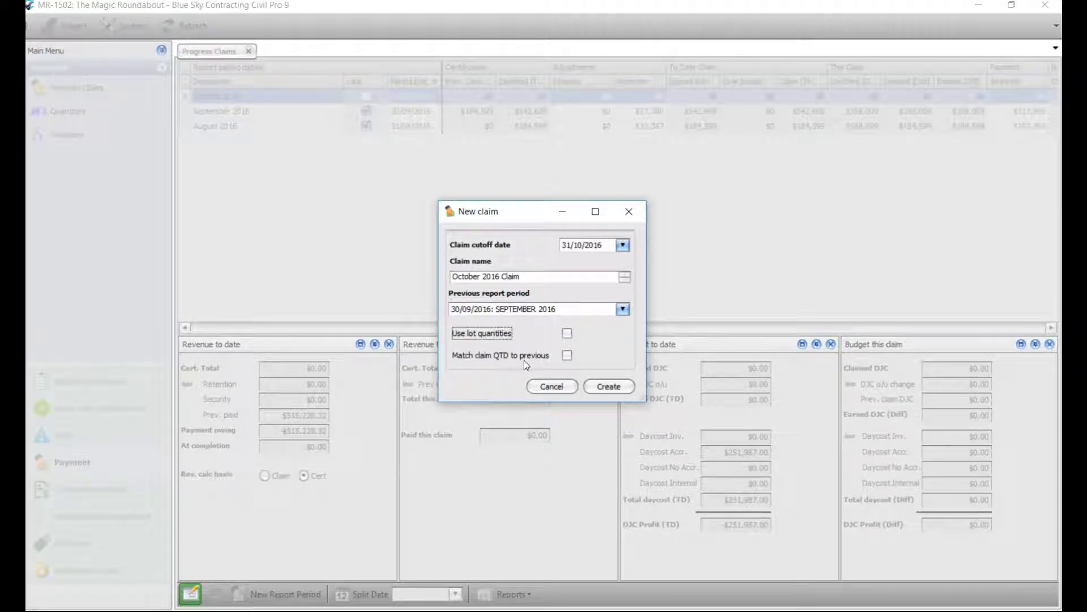
click(567, 355)
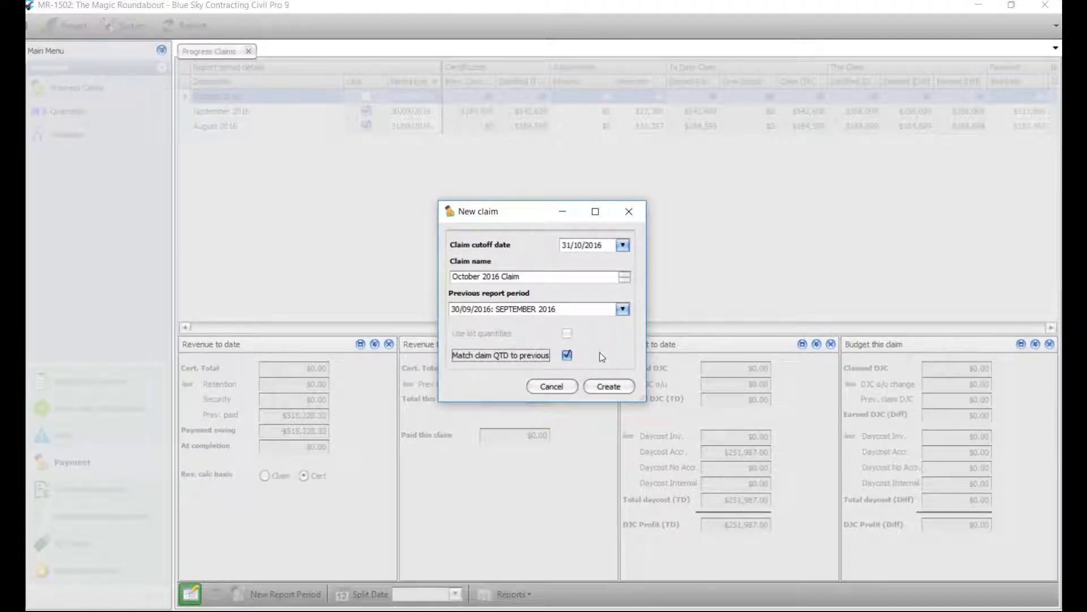
click(610, 387)
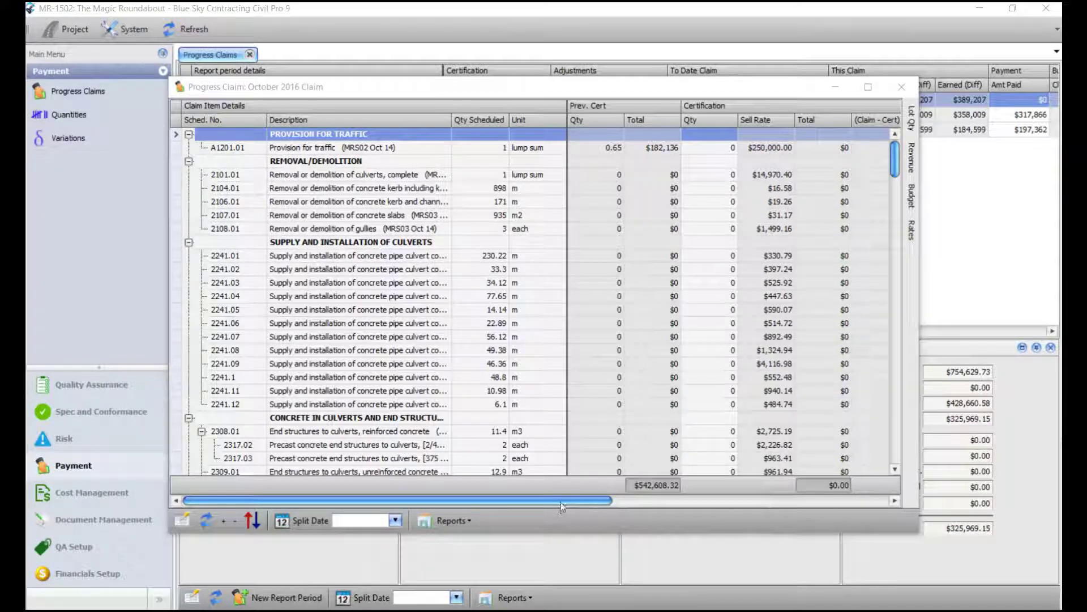
Step: Move the October 2016 claim window left and widen it to show more columns
drag(560, 500, 836, 514)
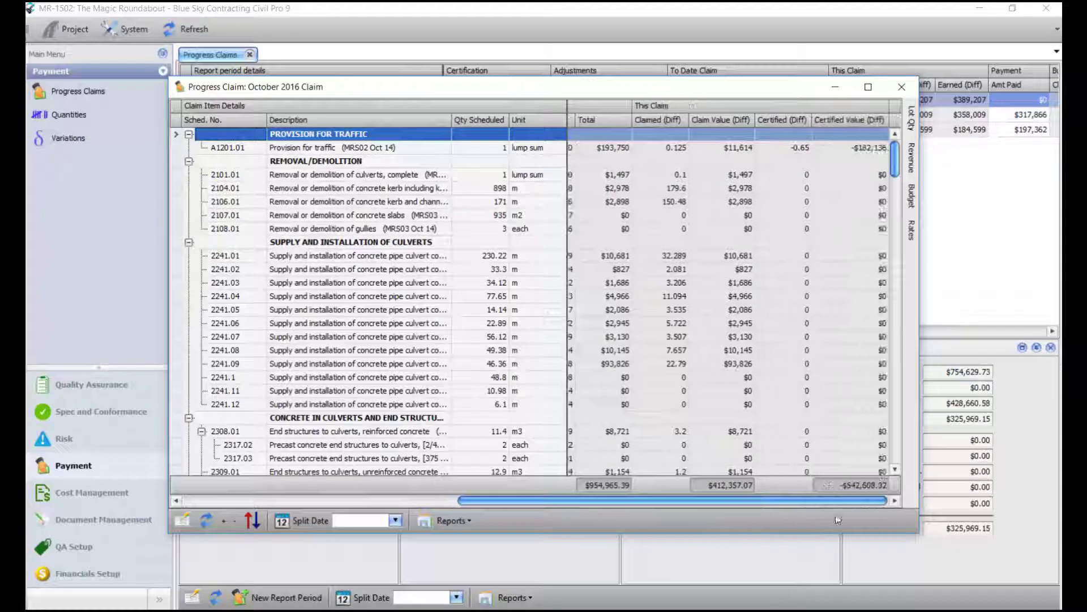
drag(702, 92, 577, 91)
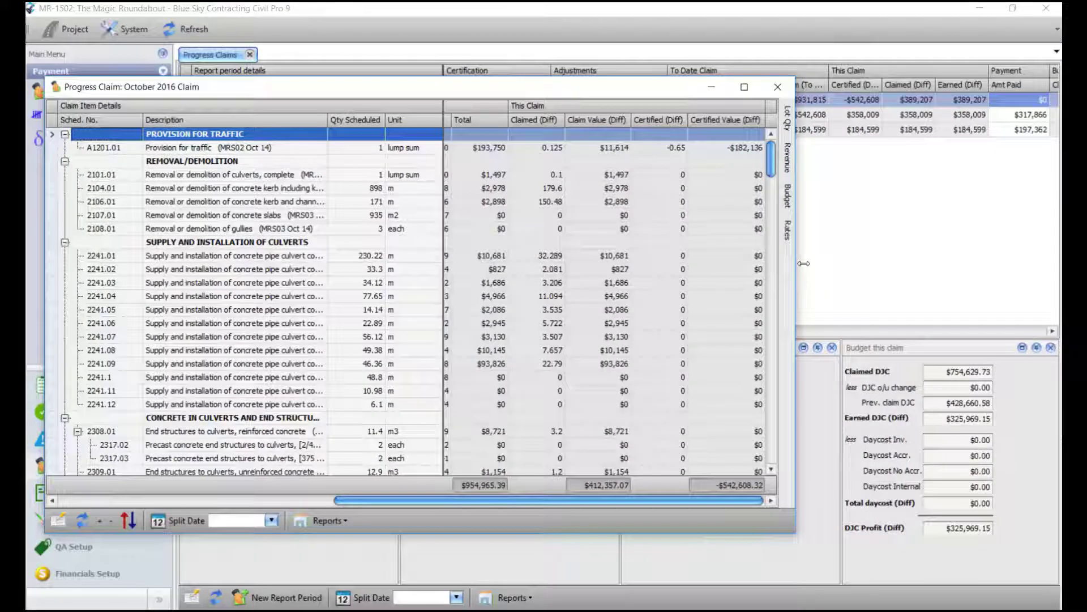
drag(803, 263, 1047, 263)
drag(809, 506, 589, 504)
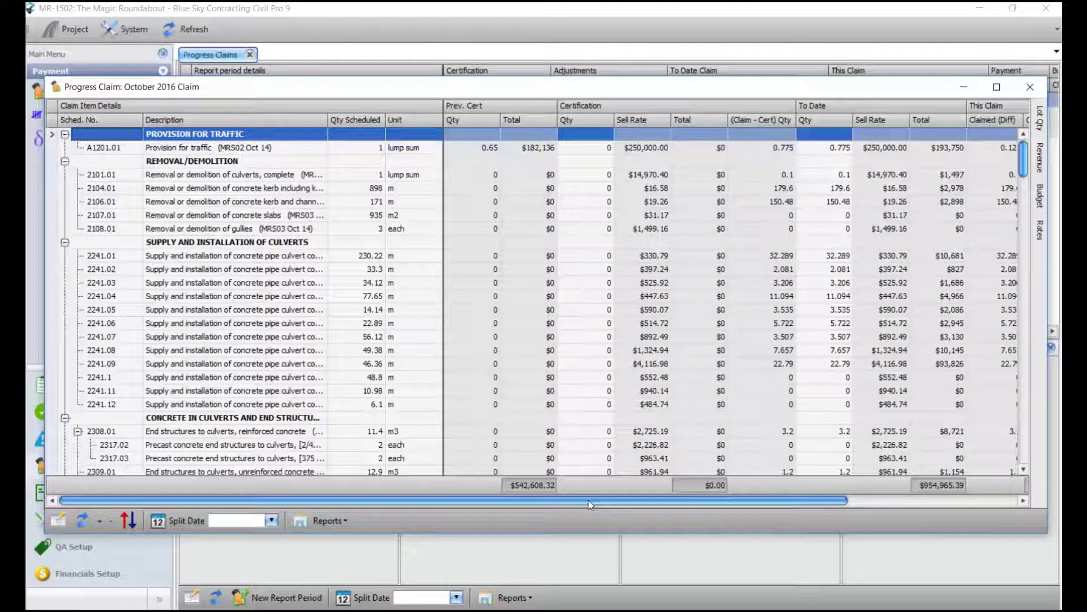
key(Right)
key(Right)
key(Right)
key(Right)
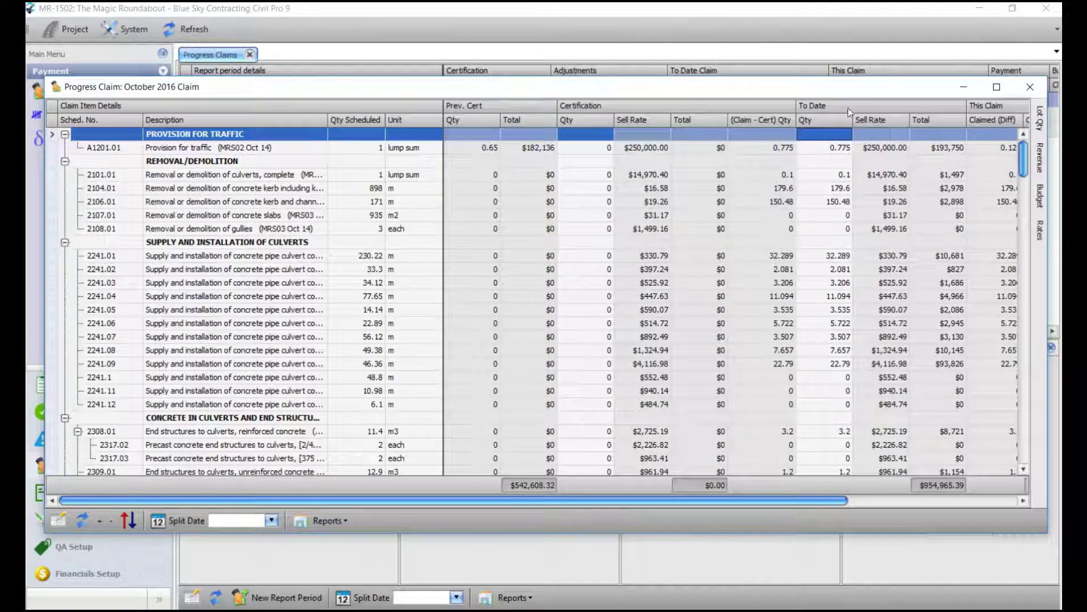
drag(710, 502, 925, 508)
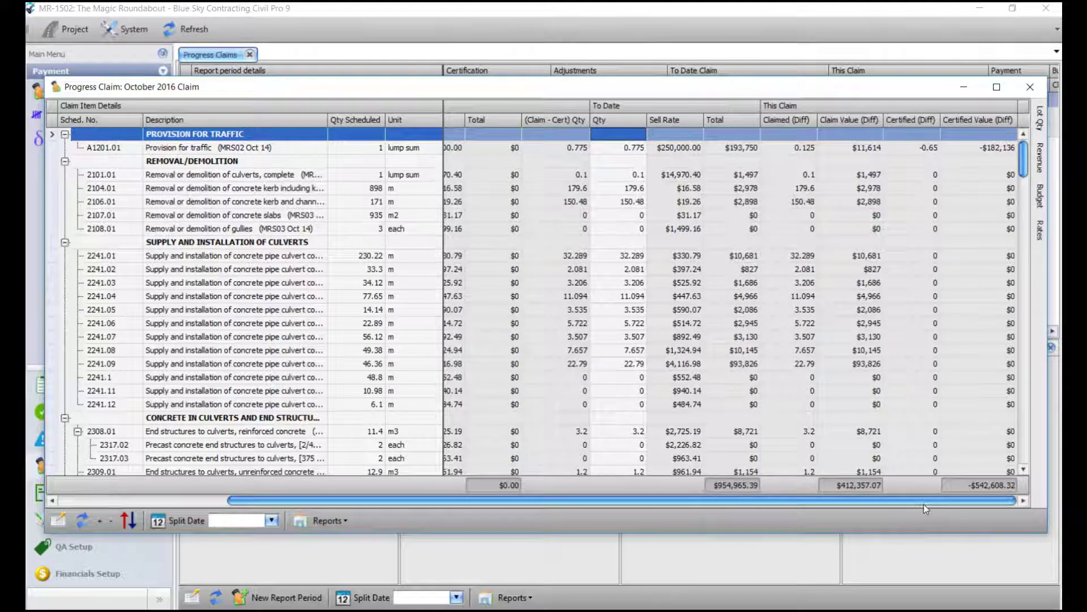
Step: Show the hidden bands Admin, Forecast at completion and To Complete in the Column/Band Chooser
right_click(651, 105)
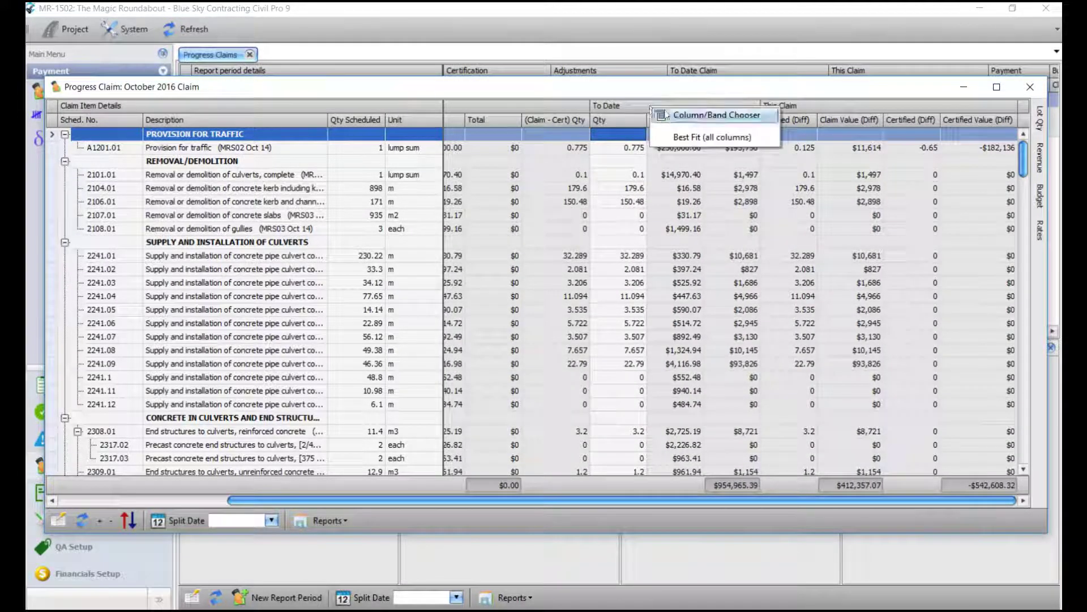
click(713, 115)
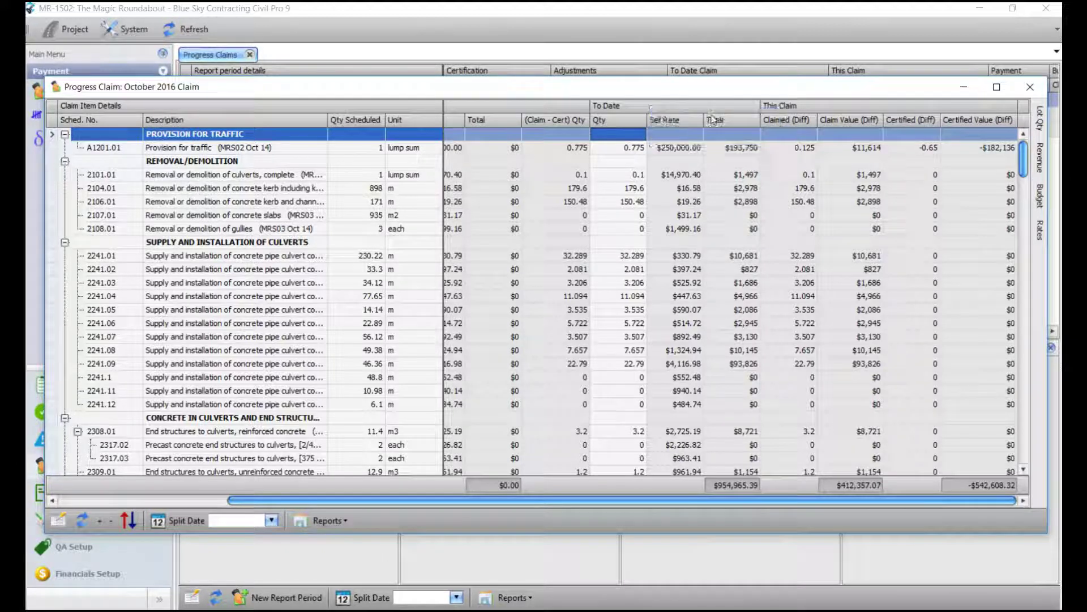
click(717, 281)
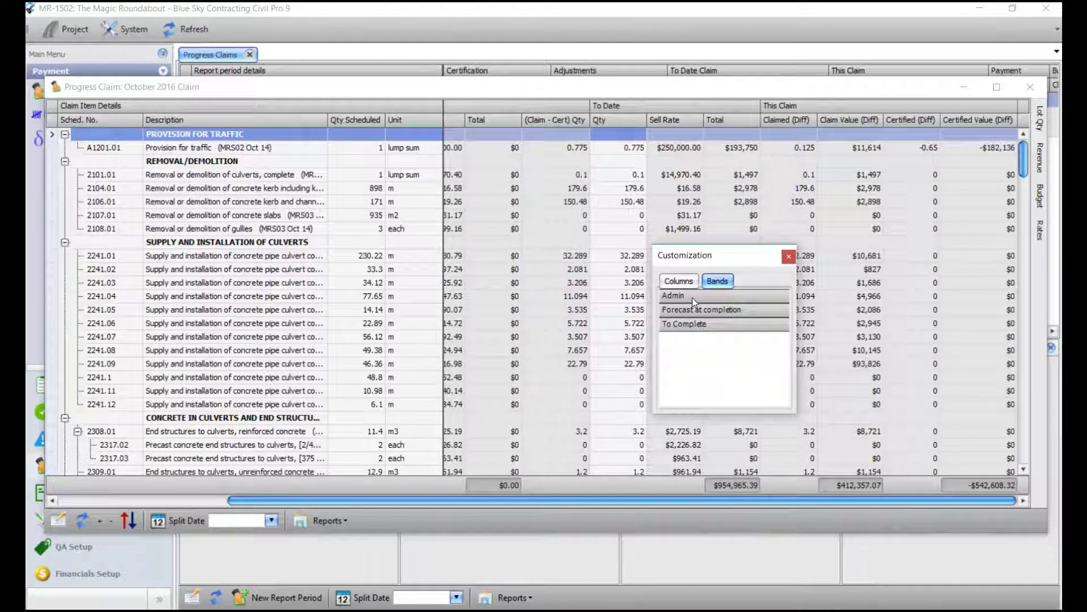
Step: Close the customization panel and set item 3103.01P's to-date quantity to 2,066
click(788, 256)
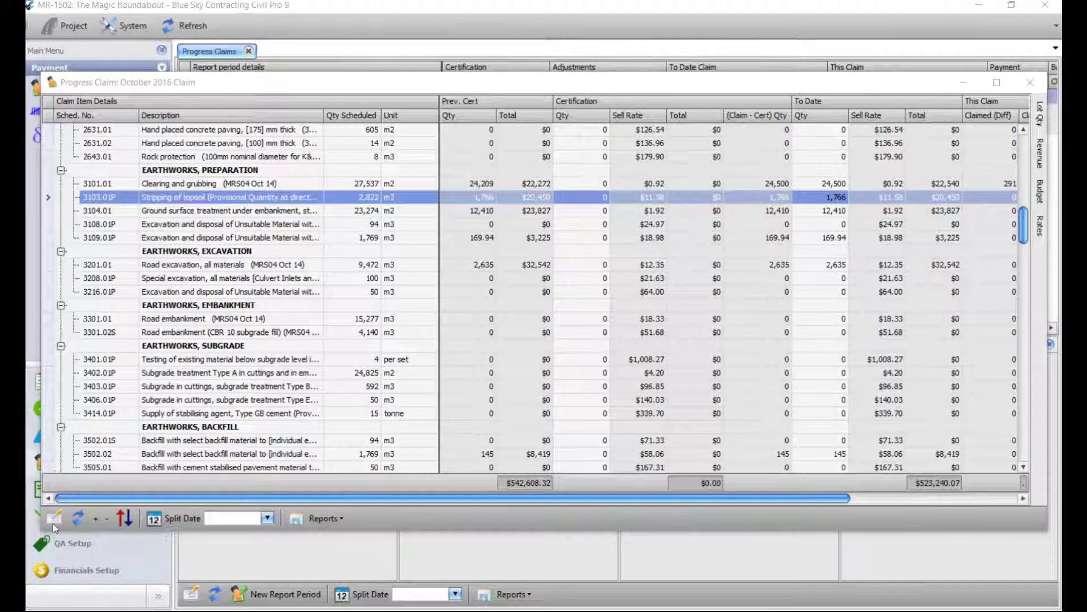
click(54, 518)
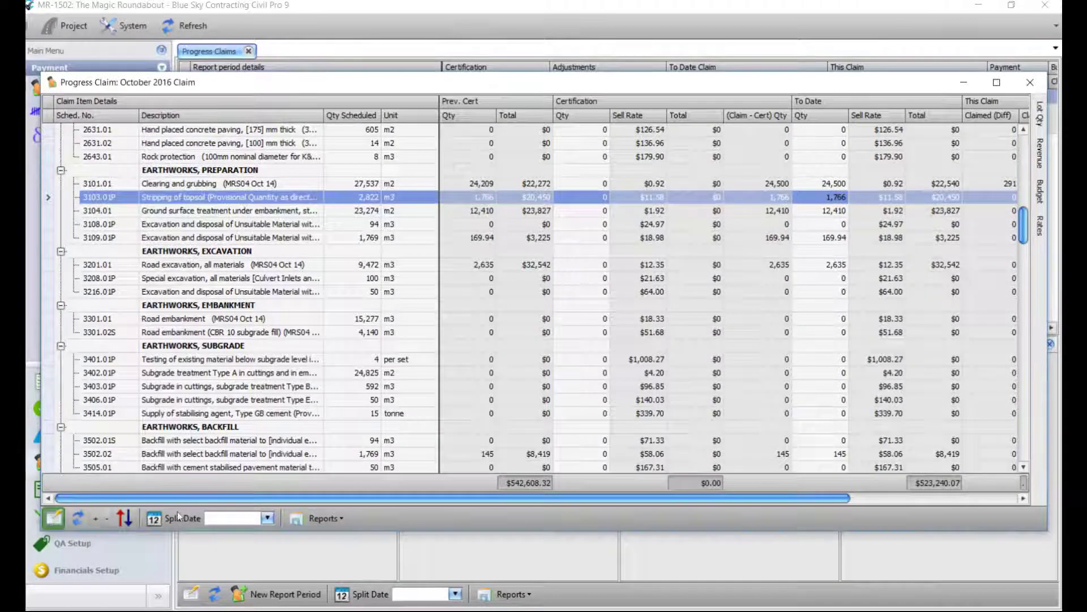
key(ctrl+a)
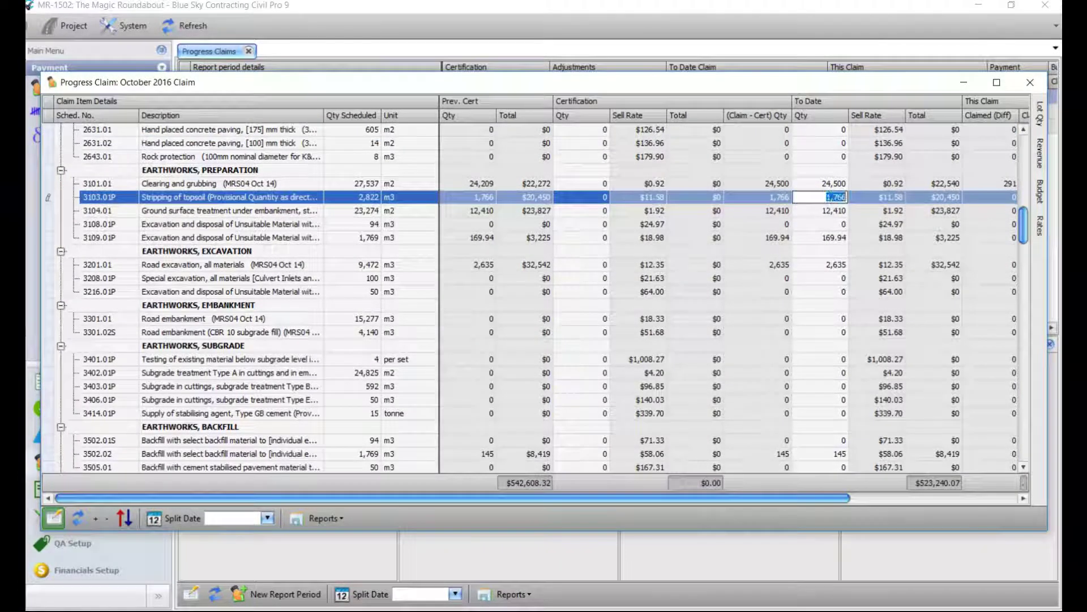
text(2,066)
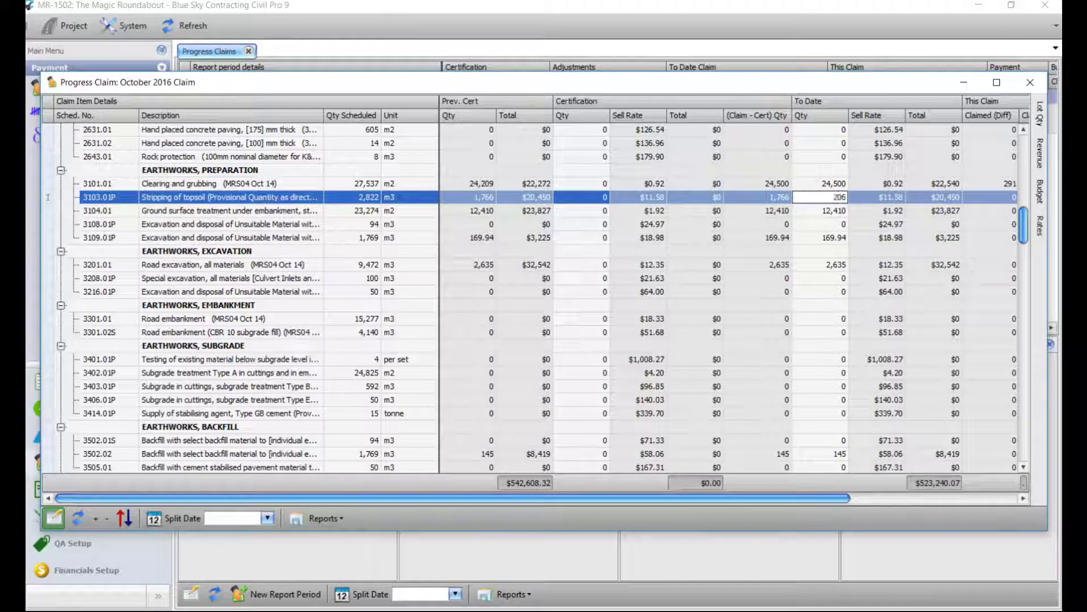
key(Return)
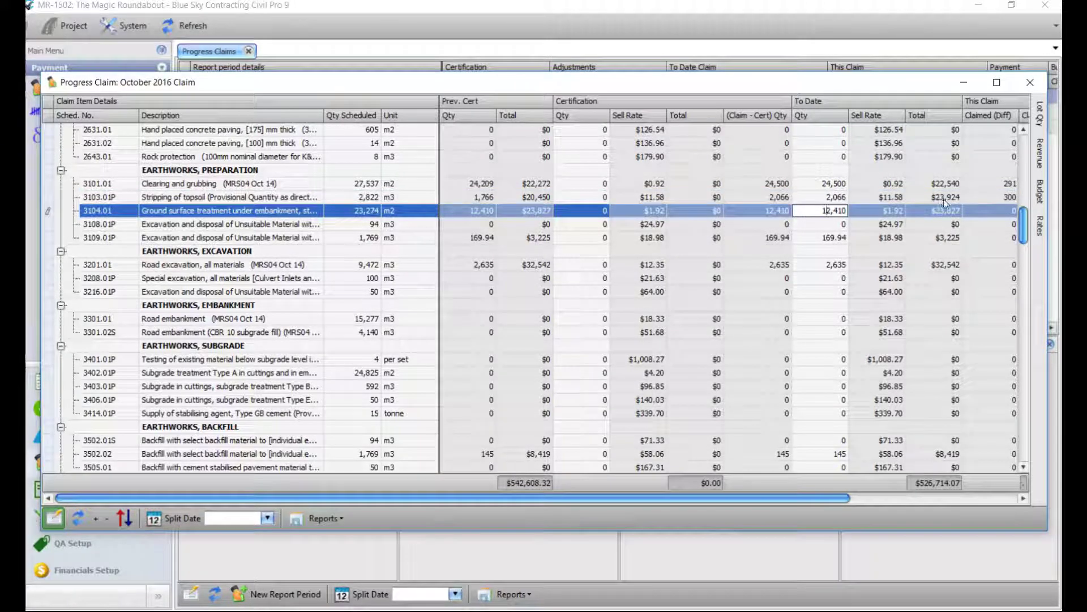
Step: Review the VRN0001 and VRN0003 variation rows, then close the October 2016 claim
drag(1023, 225, 1012, 440)
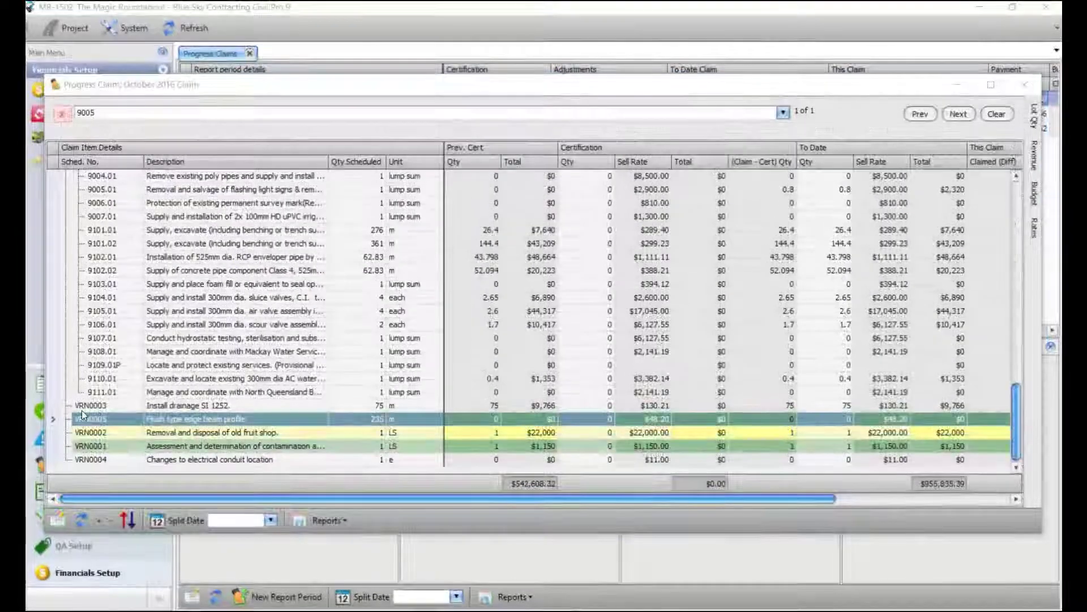
click(141, 445)
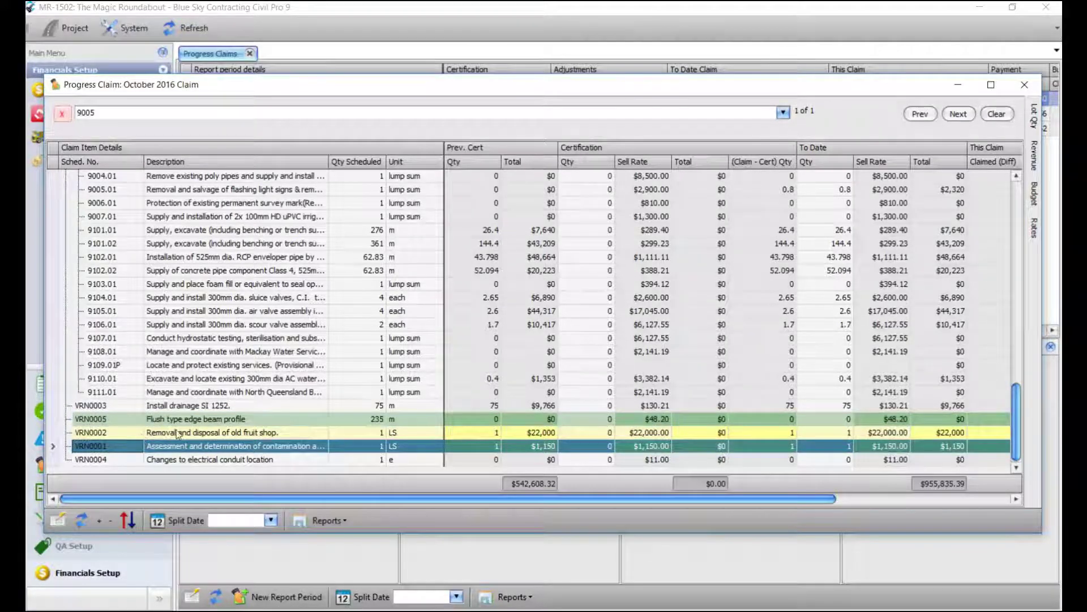
click(204, 408)
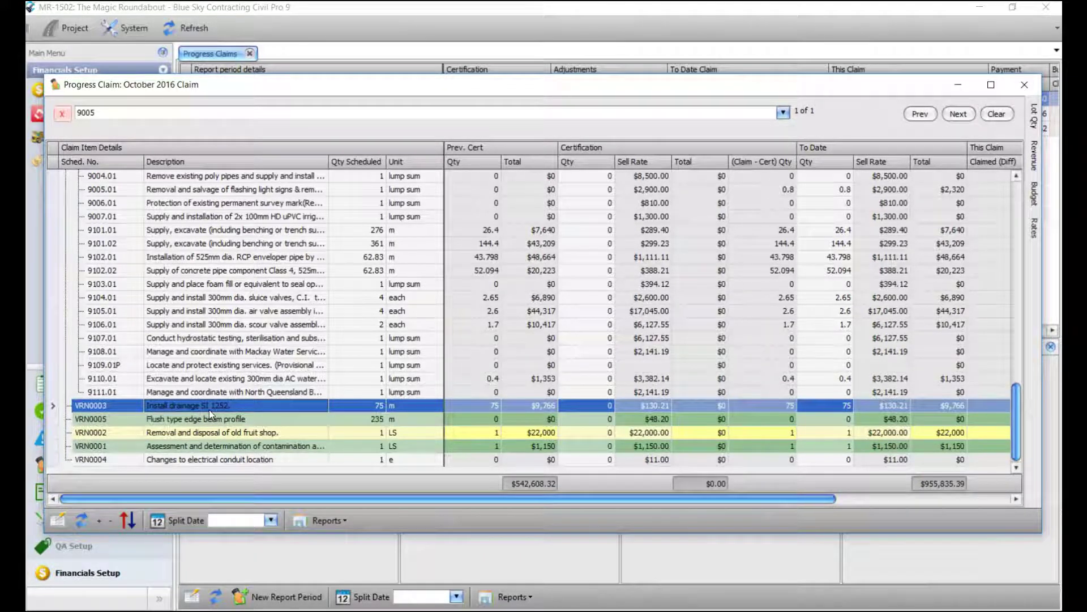
key(Escape)
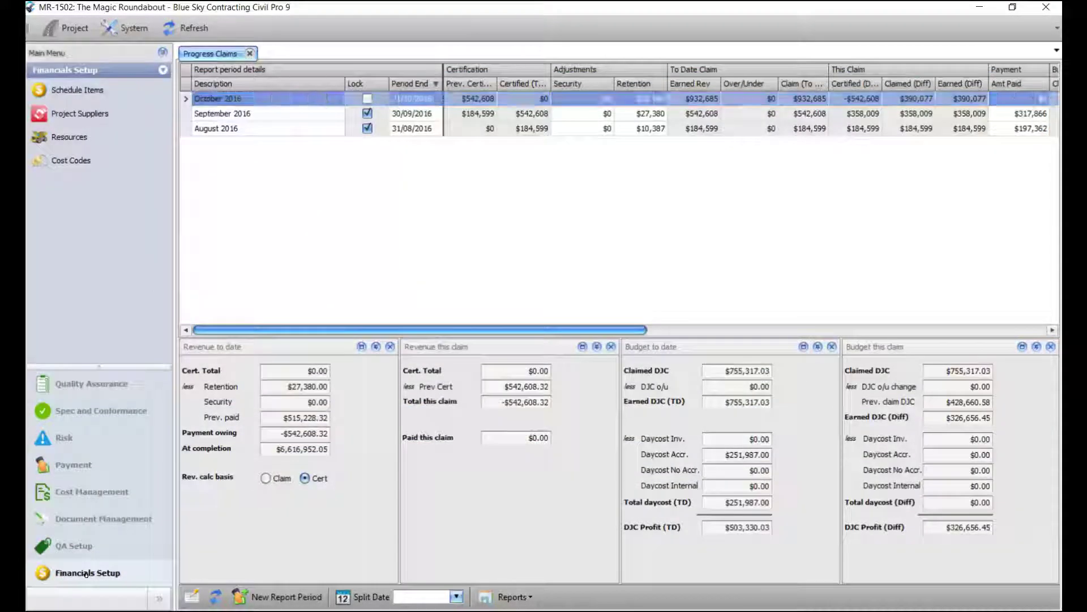
Step: Open Financials Setup > Schedule Items and unlock the schedule for editing
click(76, 92)
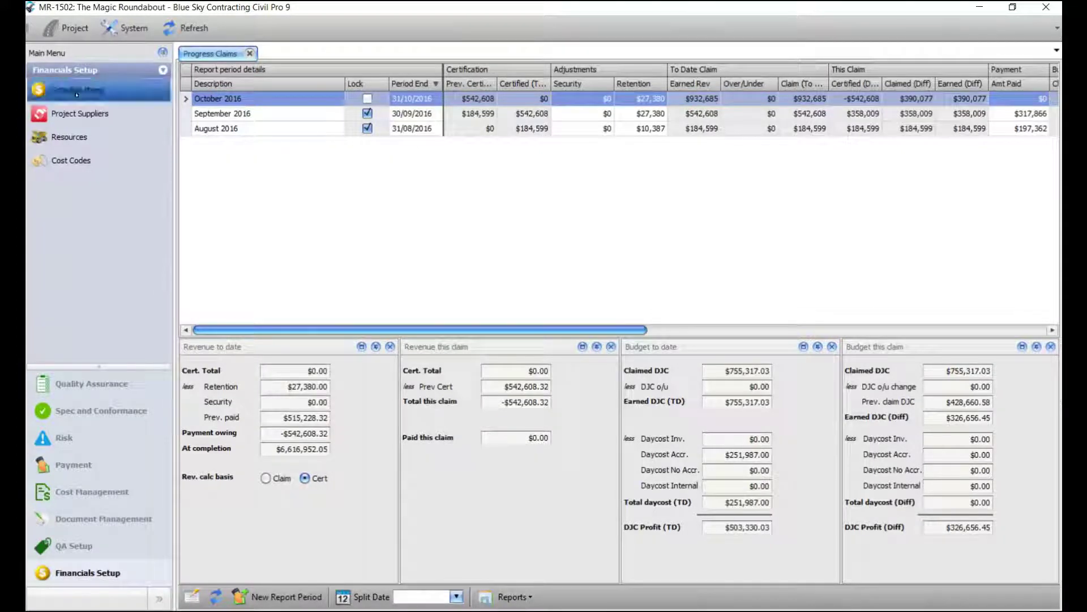
scroll(286, 333, down, 10)
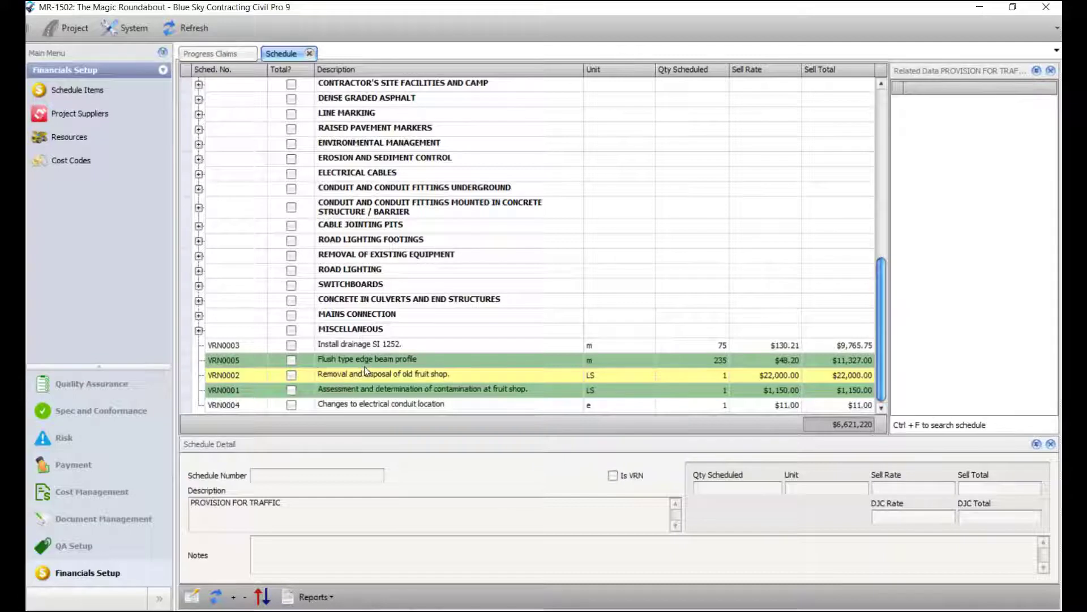
right_click(395, 346)
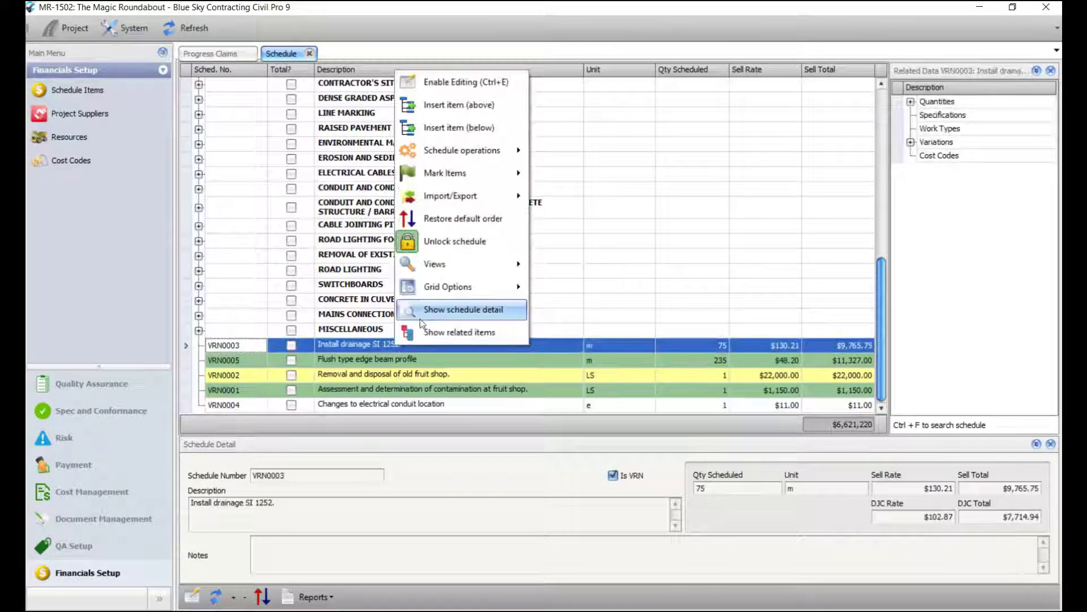
click(471, 246)
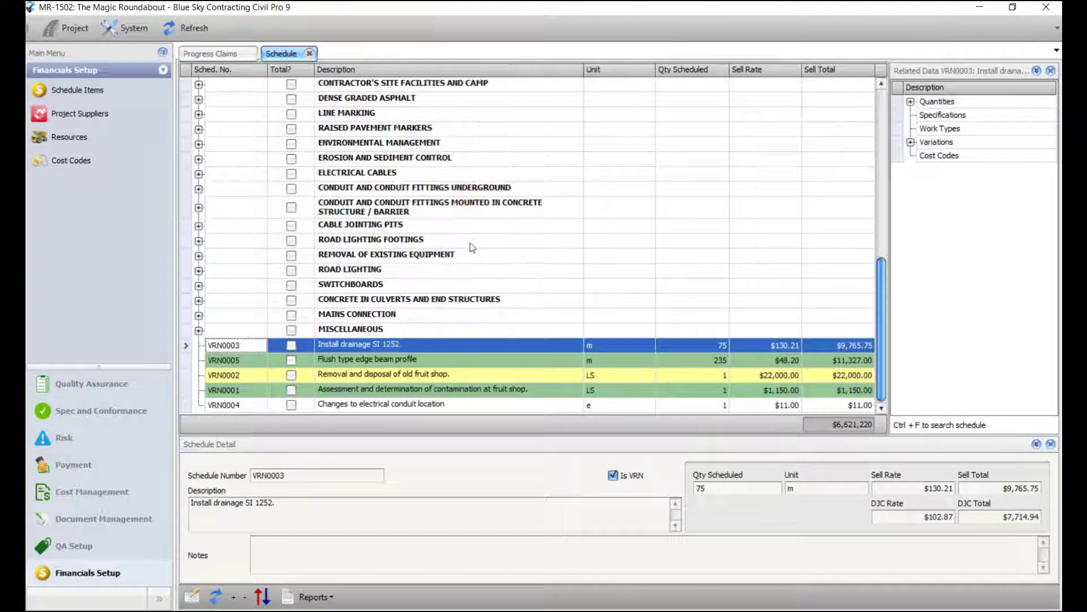
Step: Drag VRN0001, VRN0002 and VRN0004 into numeric order and close the Schedule tab
click(245, 394)
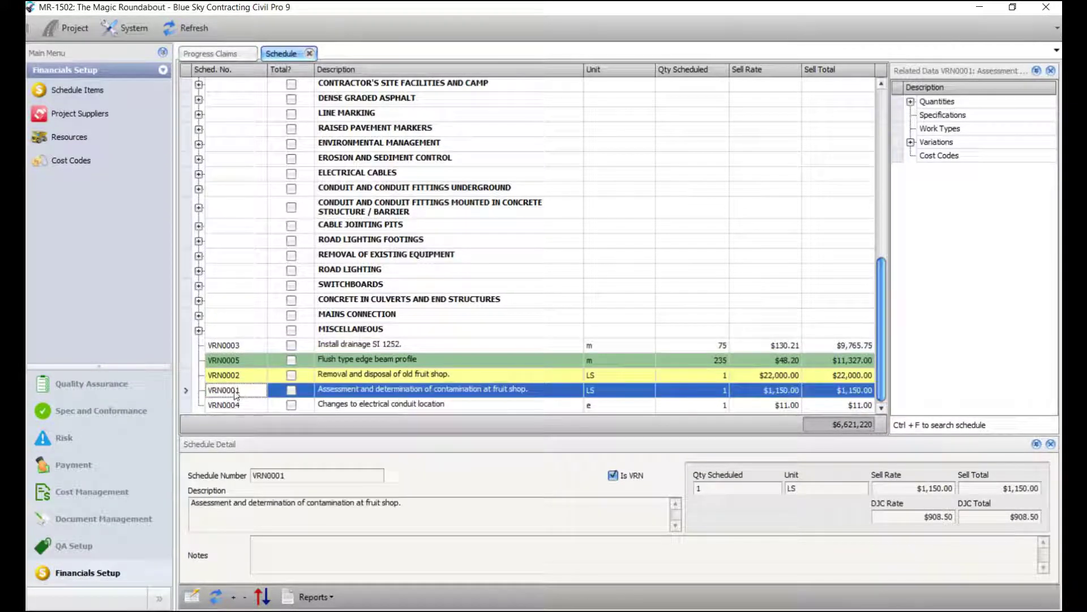
drag(242, 395, 239, 347)
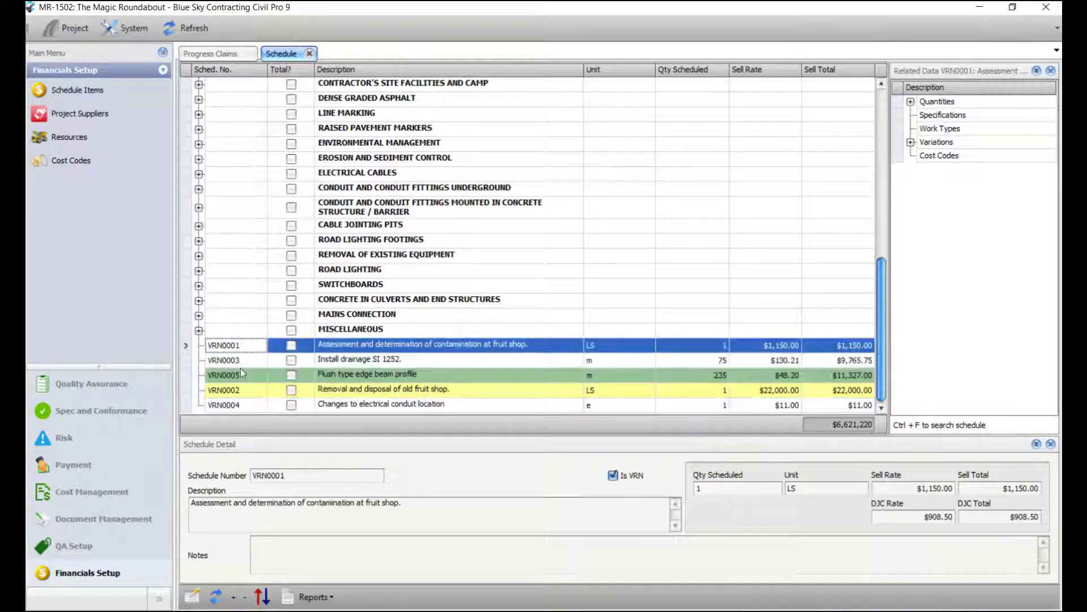
drag(236, 392, 236, 362)
drag(237, 404, 236, 387)
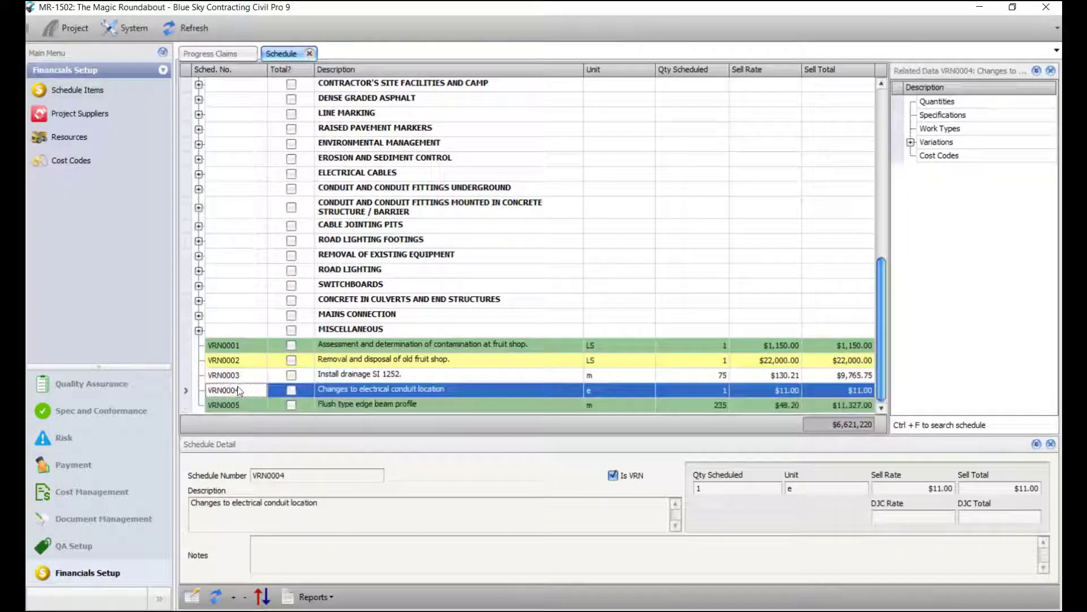
click(403, 173)
click(309, 54)
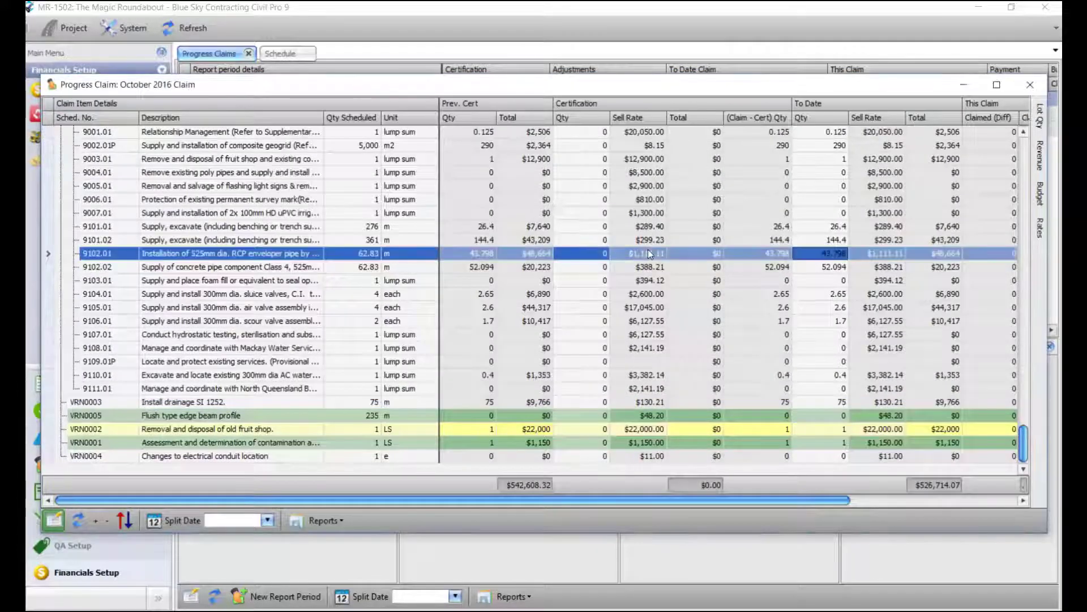
Step: Use Claim operations > Rebuild claim with a 31/10/2016 cutoff, no snapshot, keeping recorded quantities
right_click(649, 253)
mouse_move(713, 305)
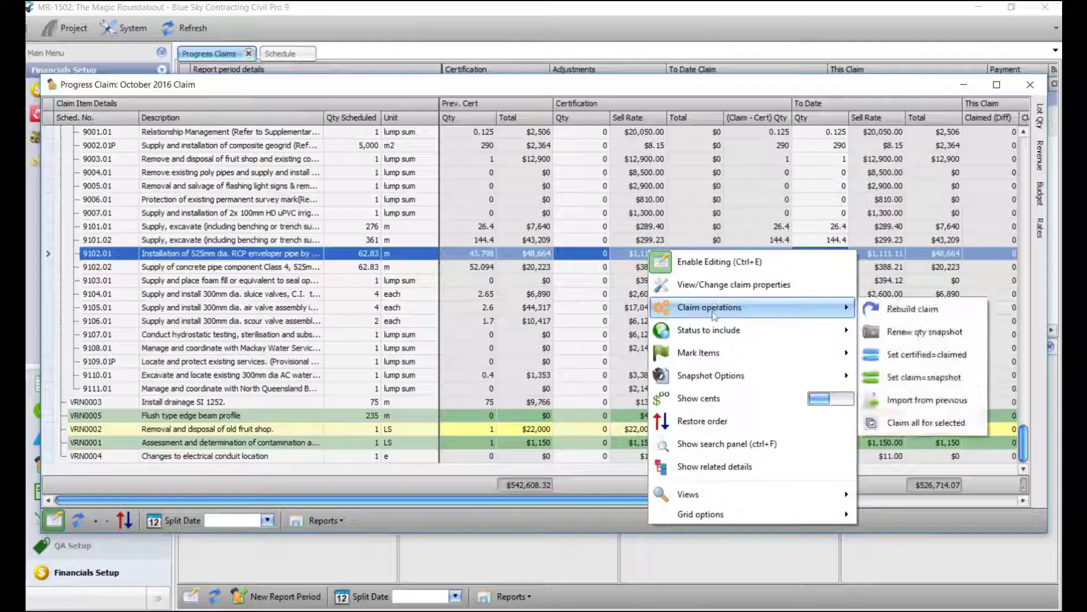
click(917, 309)
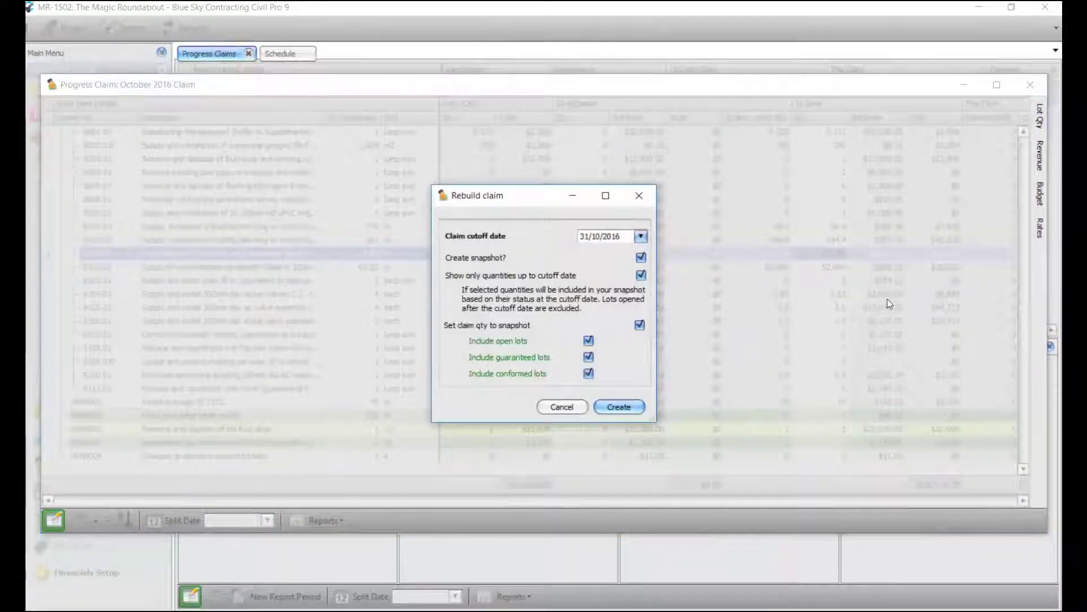
click(641, 257)
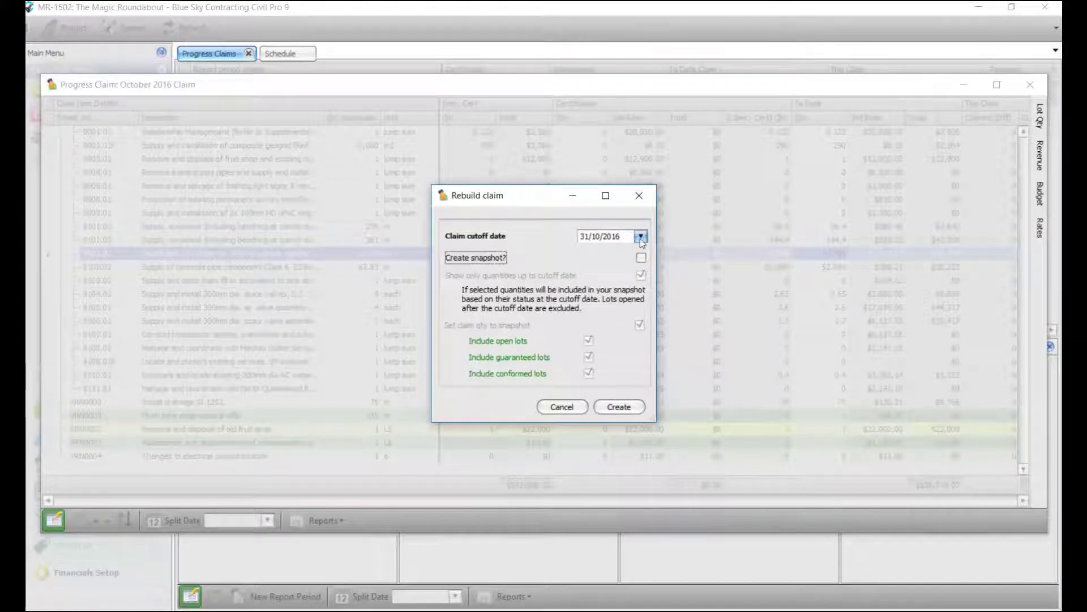
click(642, 236)
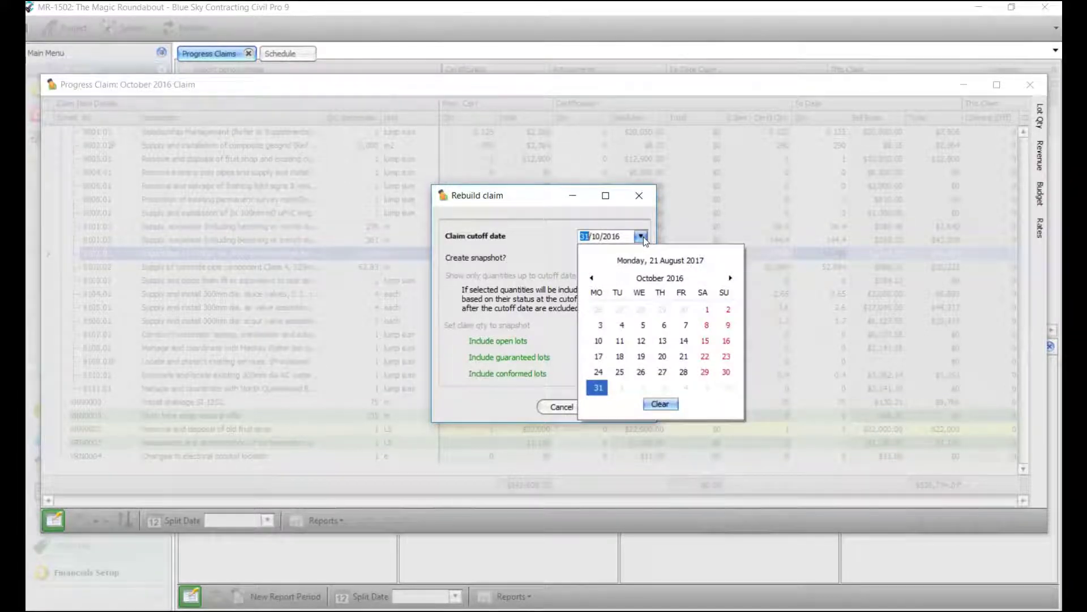
click(642, 237)
click(624, 407)
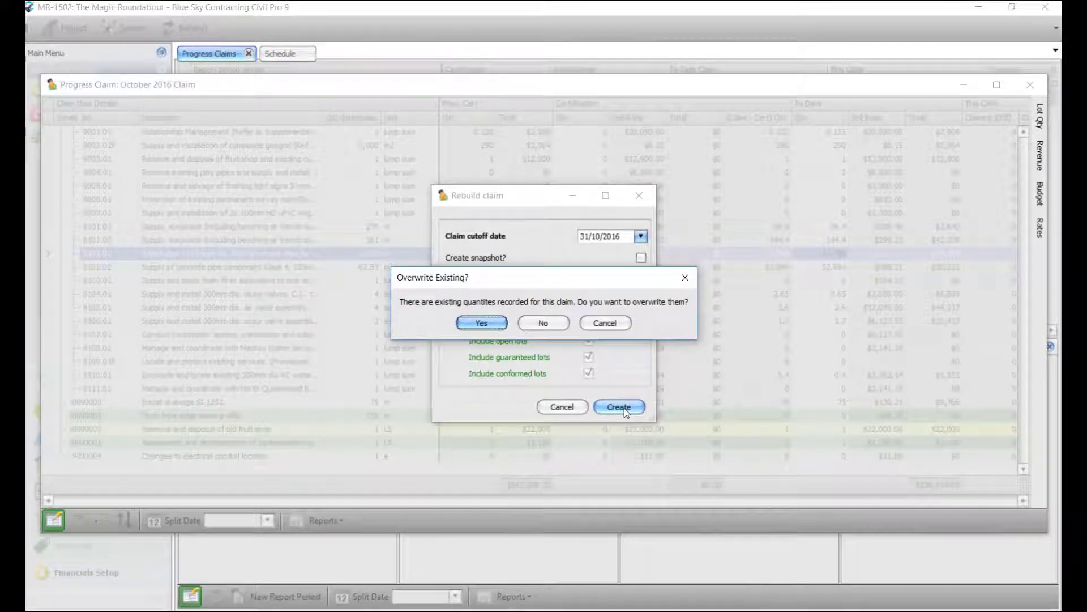
click(552, 328)
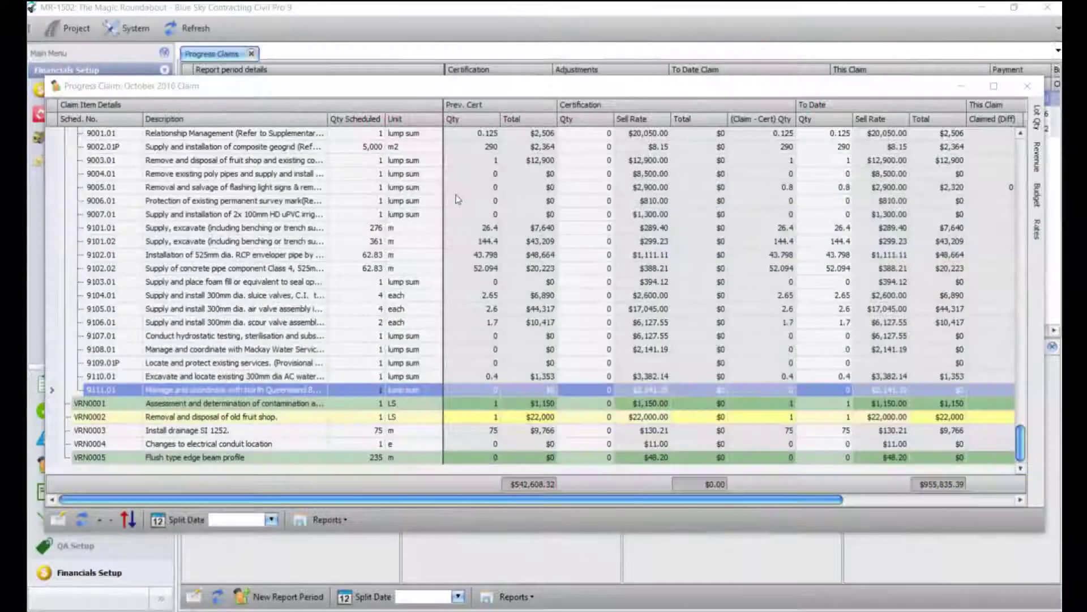
Step: Mark VRN0001, VRN0002 and VRN0005 as pay items and reflect the change in the schedule
click(248, 418)
click(249, 458)
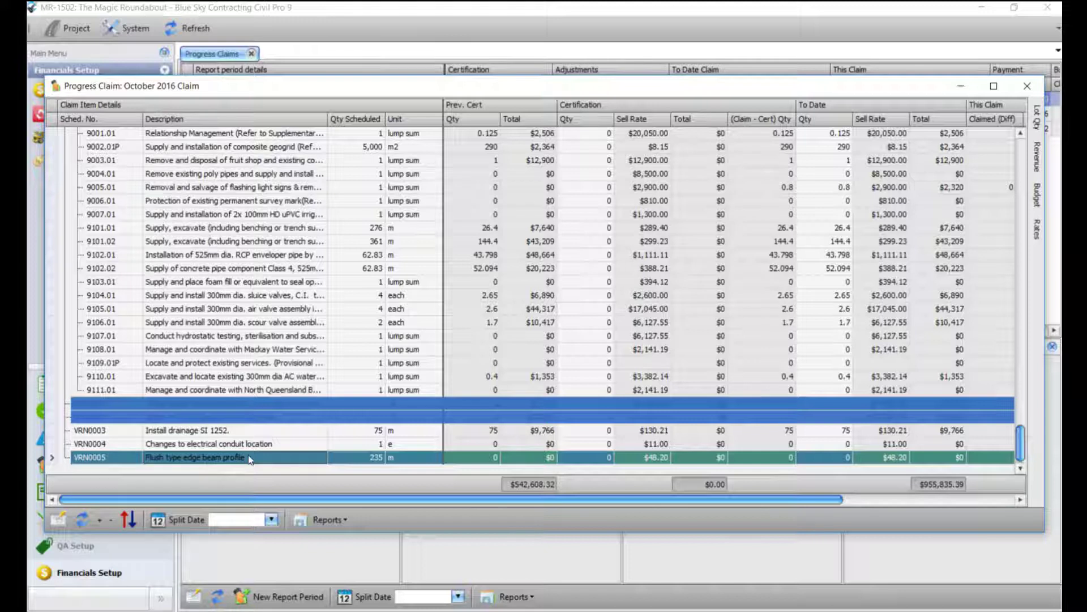
right_click(249, 458)
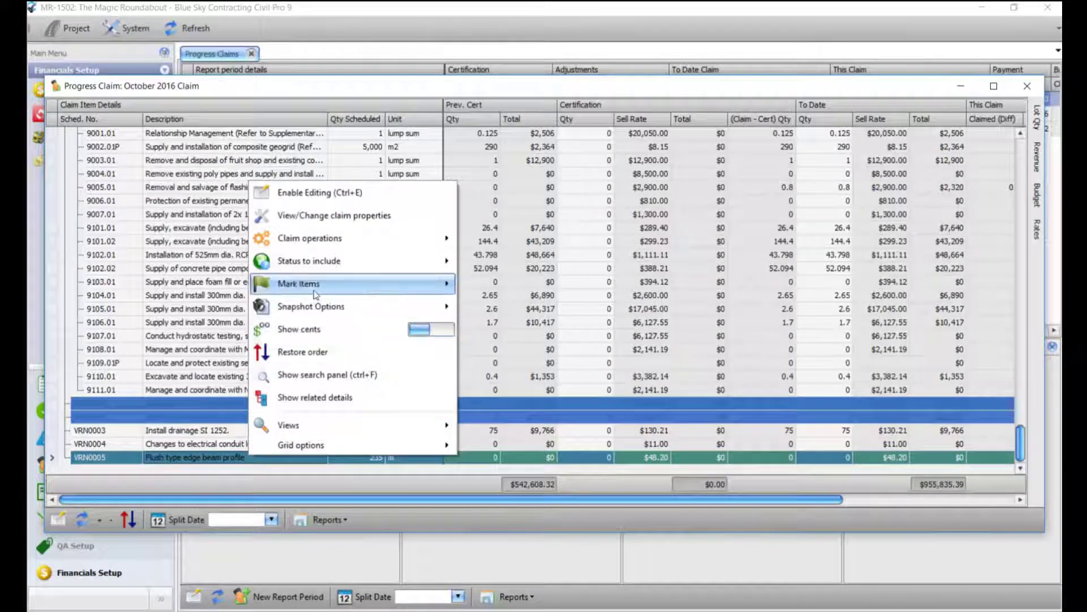
mouse_move(317, 284)
click(515, 301)
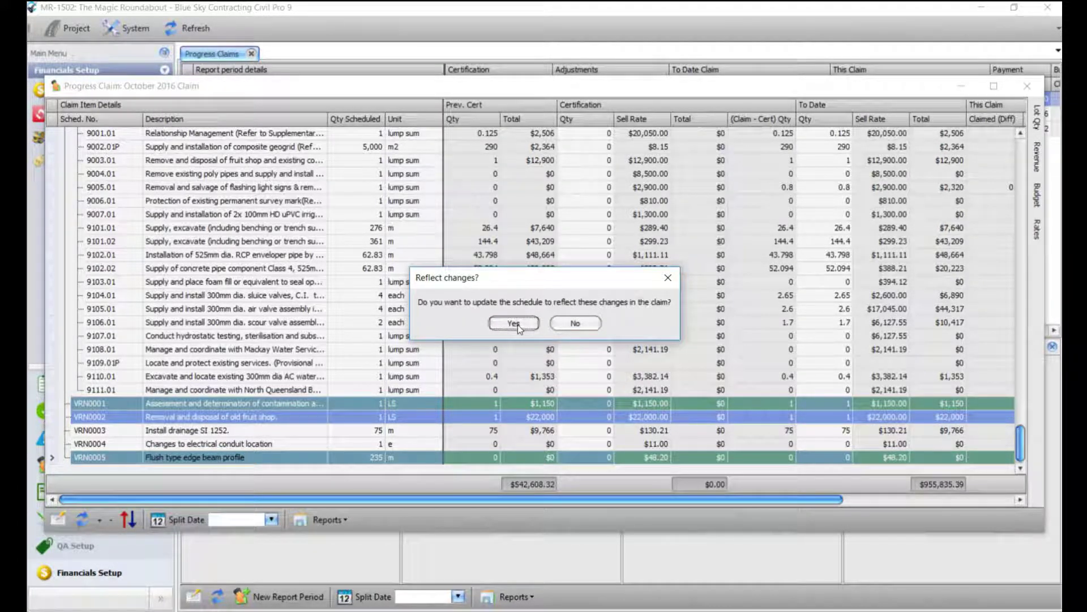
click(518, 324)
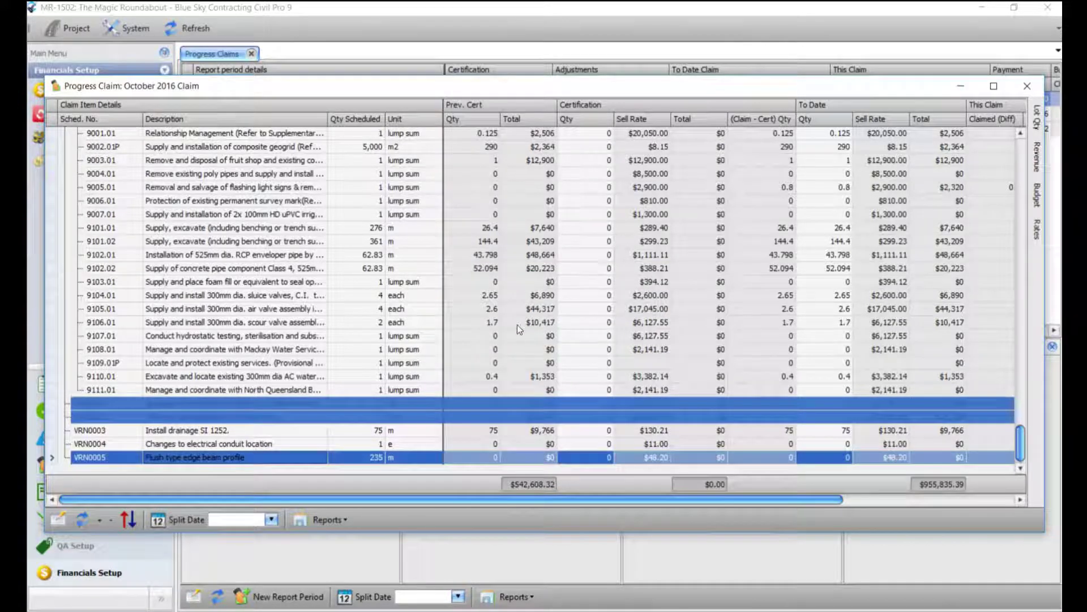
click(501, 362)
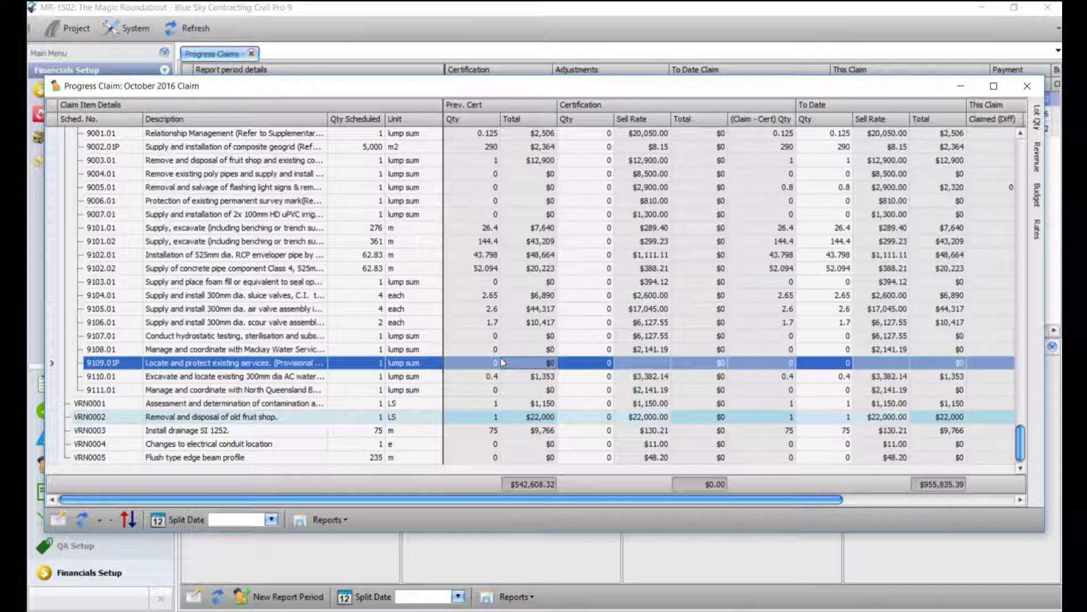
Step: Mark VRN0002 as a fixed rate item and update the schedule to match
right_click(372, 418)
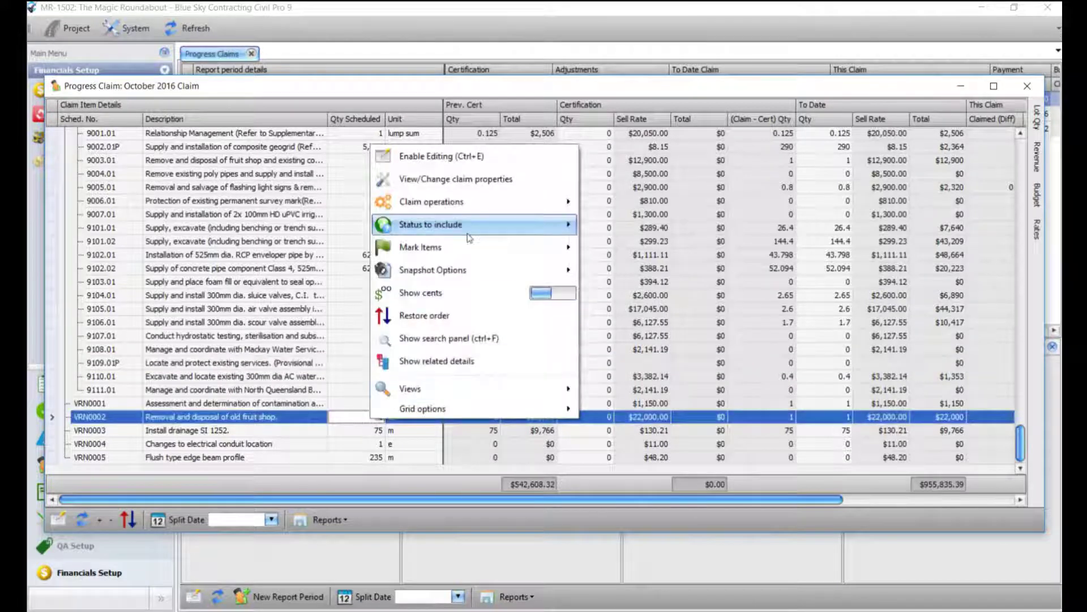
mouse_move(464, 253)
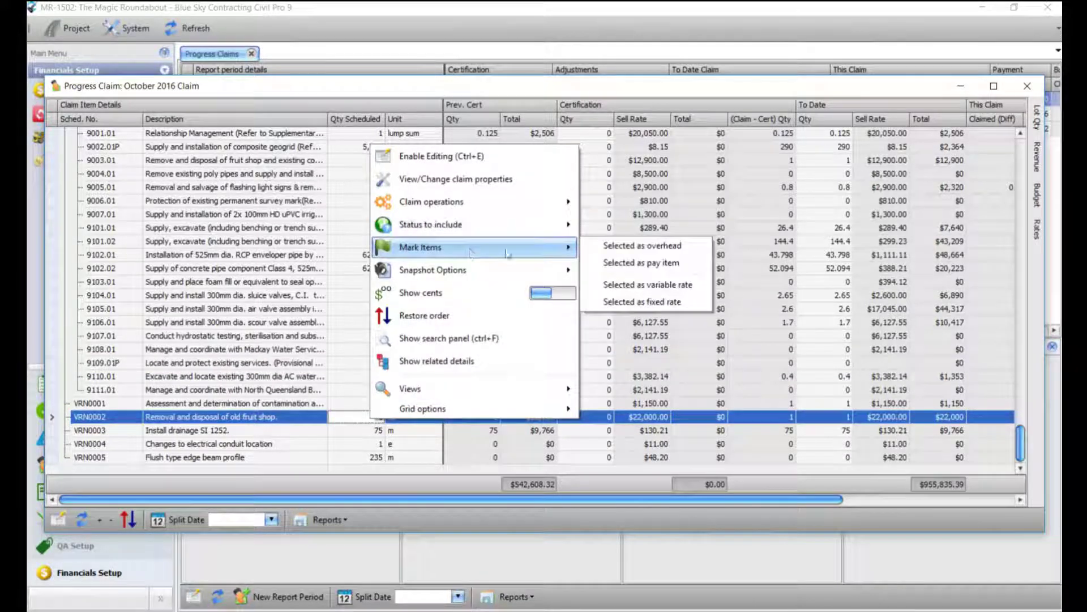
click(636, 302)
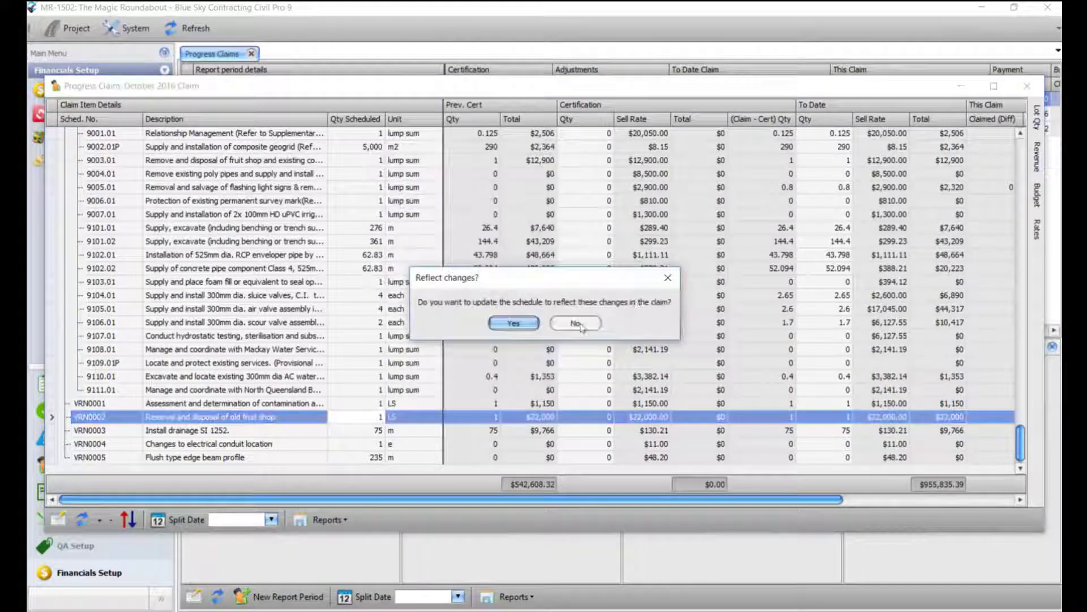
click(512, 323)
click(536, 429)
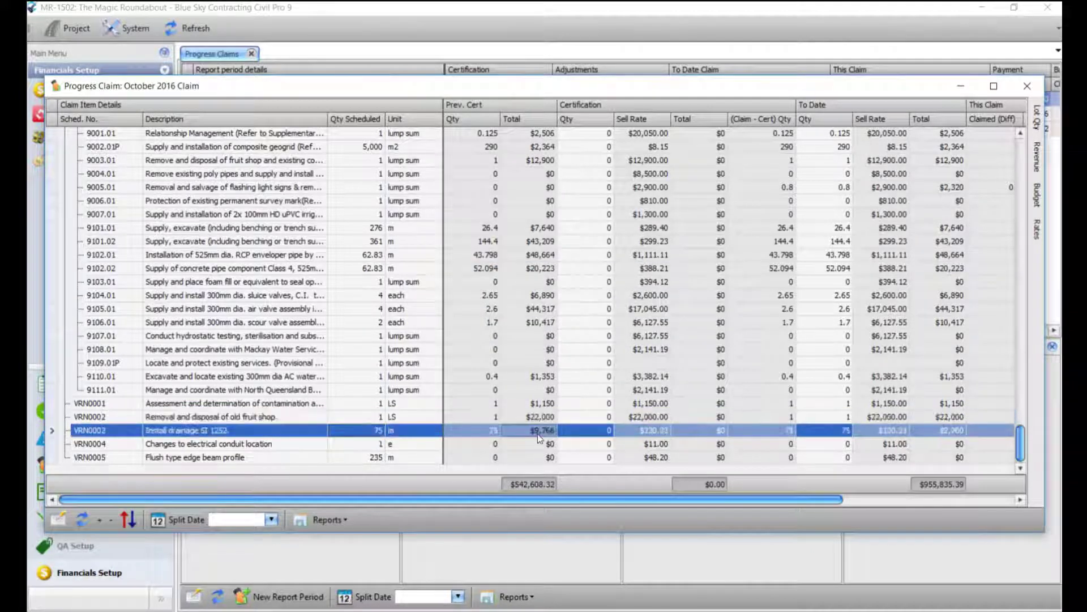
Step: Re-mark VRN0002 as a variable rate item, confirm the schedule update, and select its to-date sell rate
right_click(536, 419)
mouse_move(470, 244)
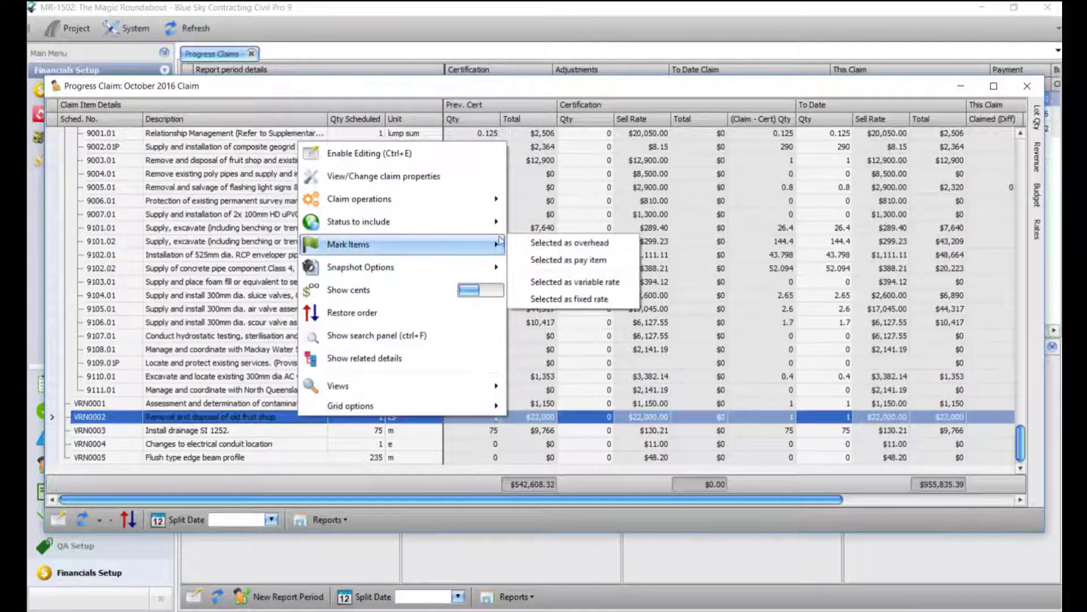
click(589, 282)
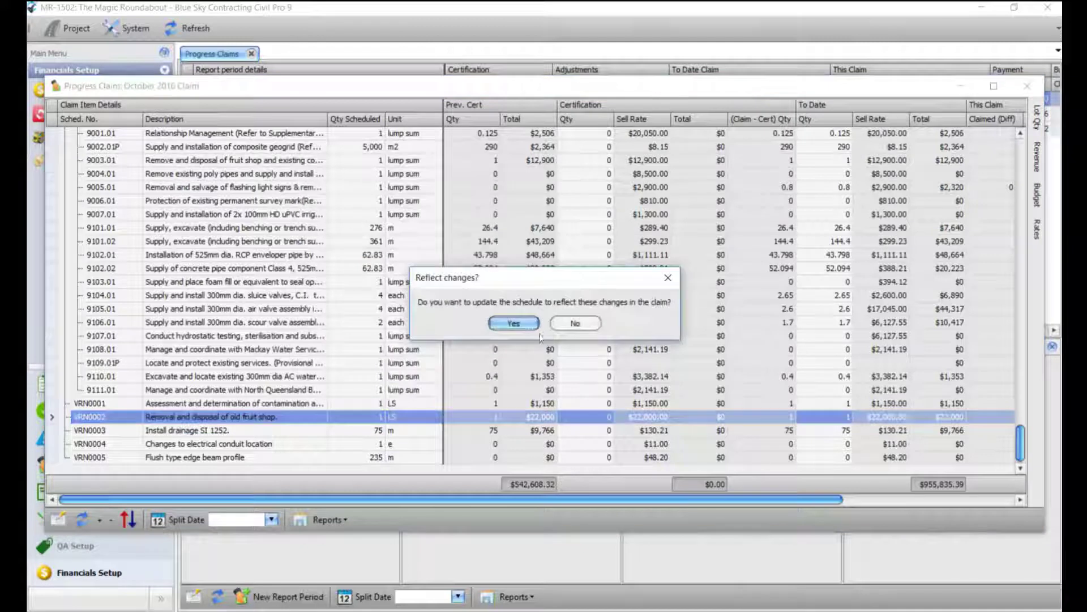
click(515, 324)
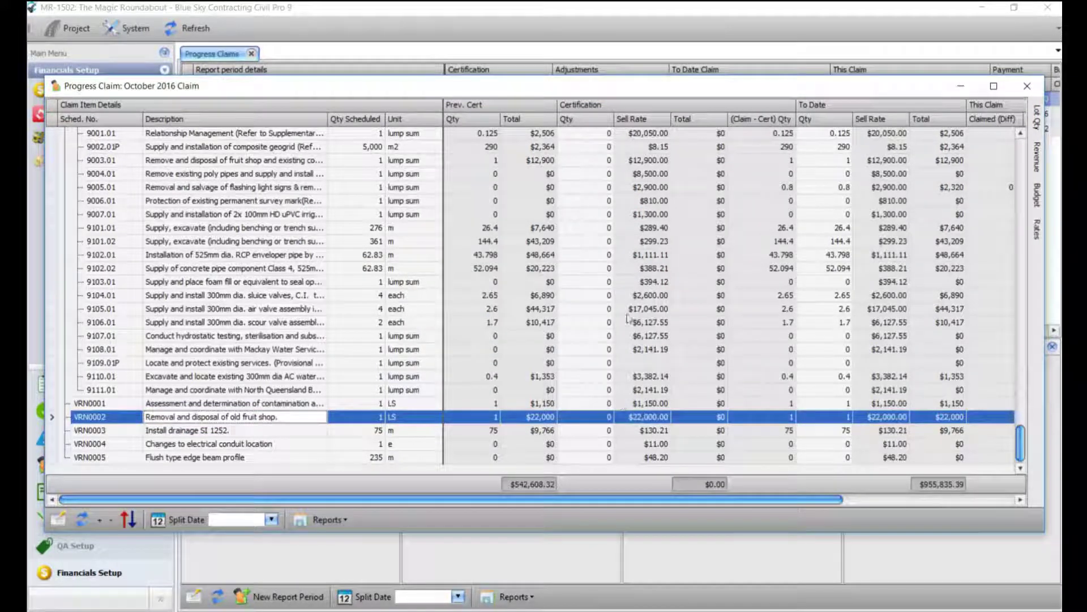
click(885, 406)
click(886, 417)
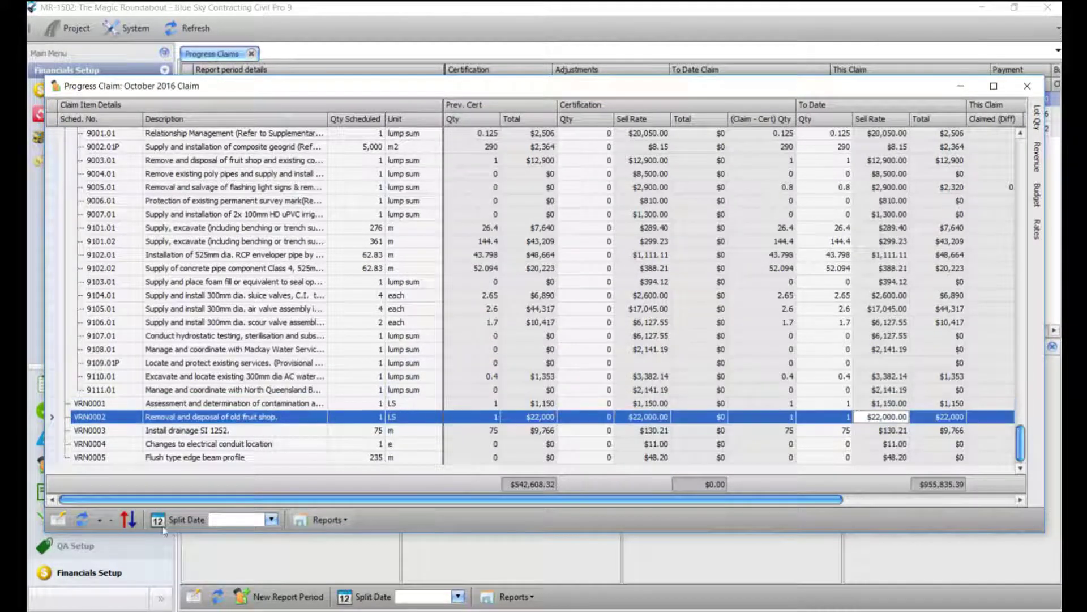
Step: Re-rate VRN0002's to-date sell rate upward, then restore it to $22,000
click(883, 417)
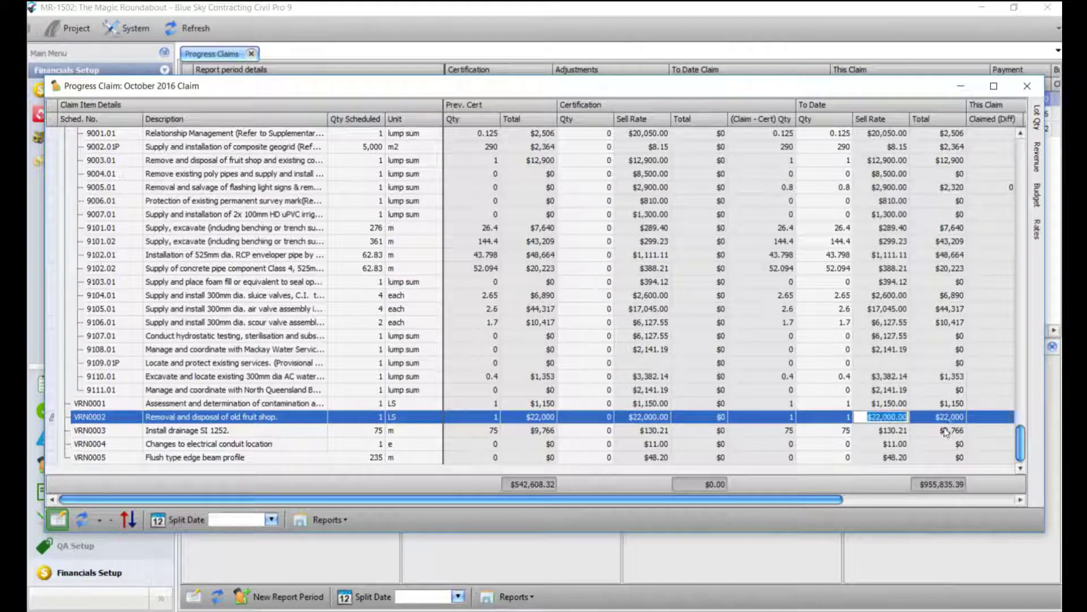
text(23800)
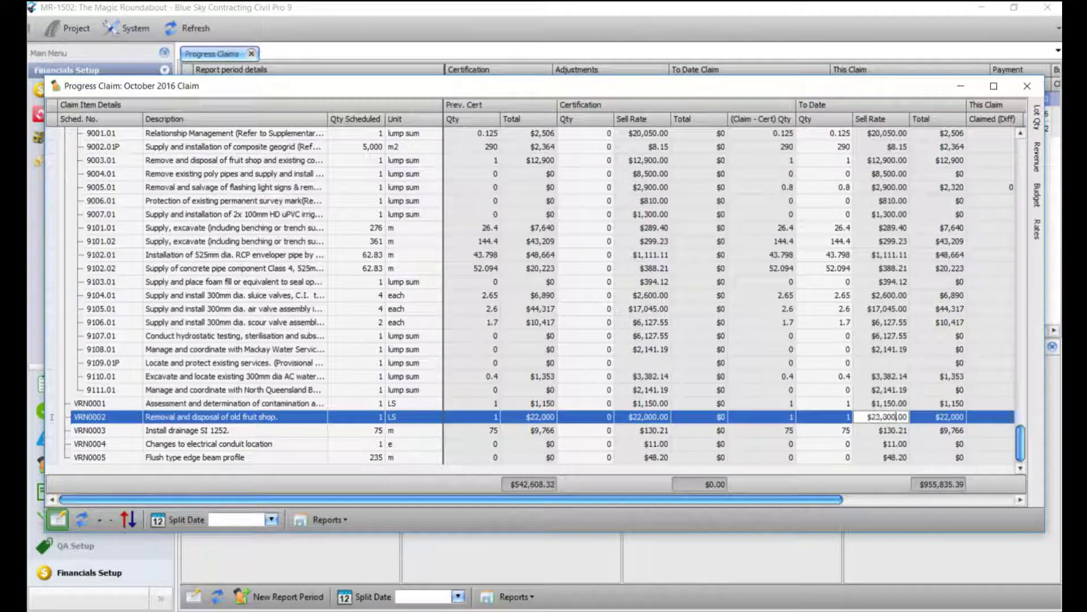
click(901, 403)
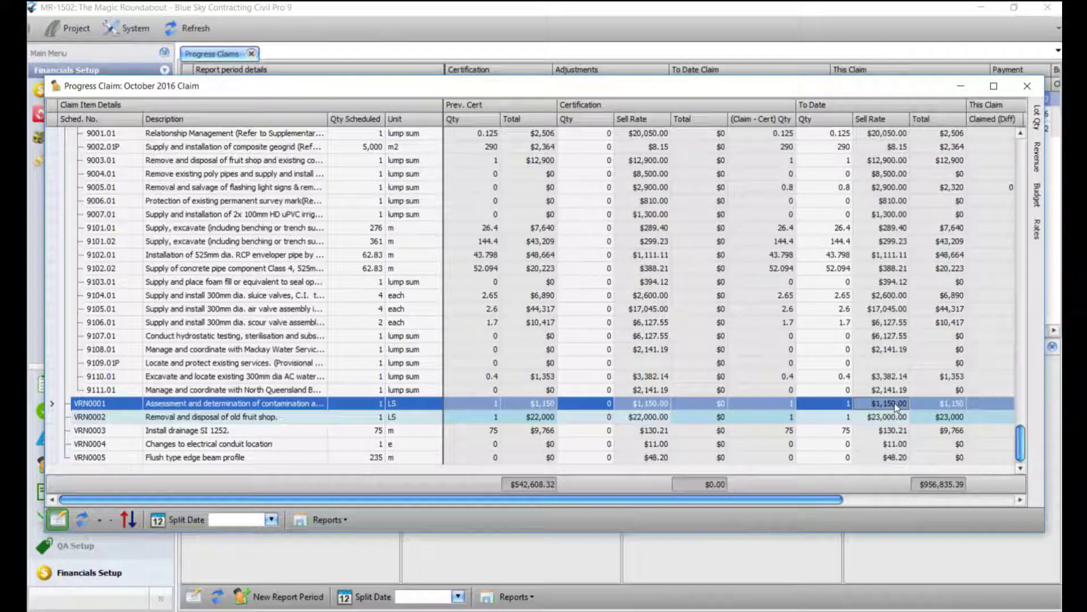
click(894, 417)
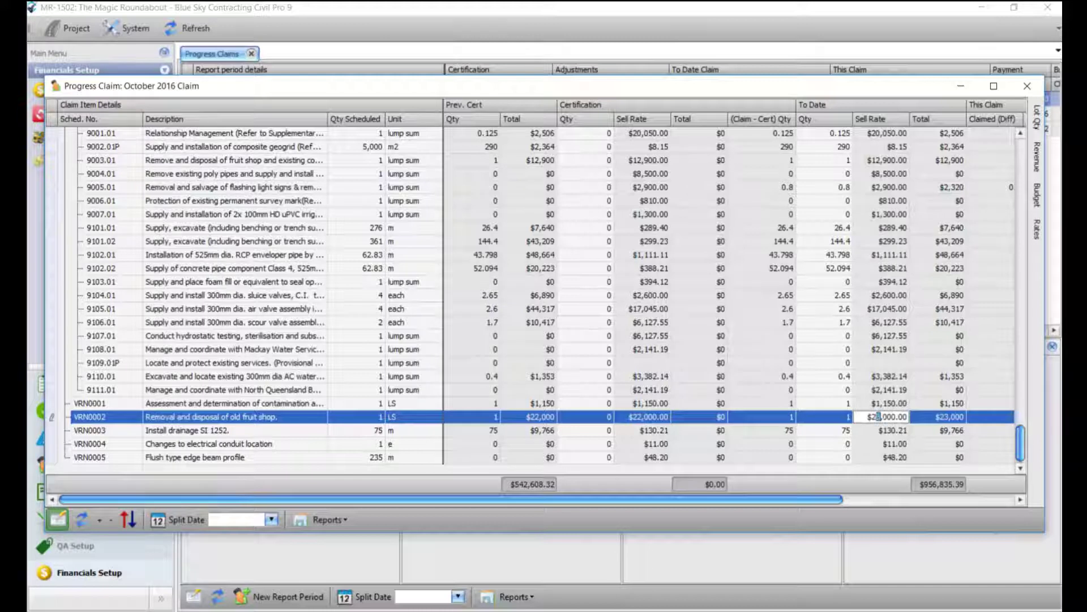
key(Delete)
text(2)
click(880, 434)
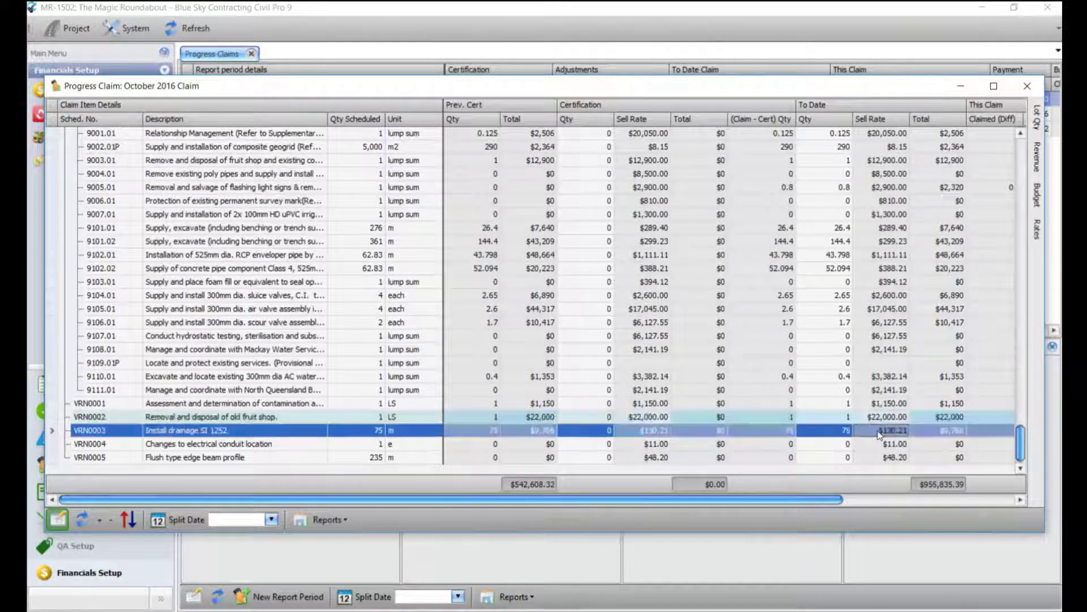
click(322, 519)
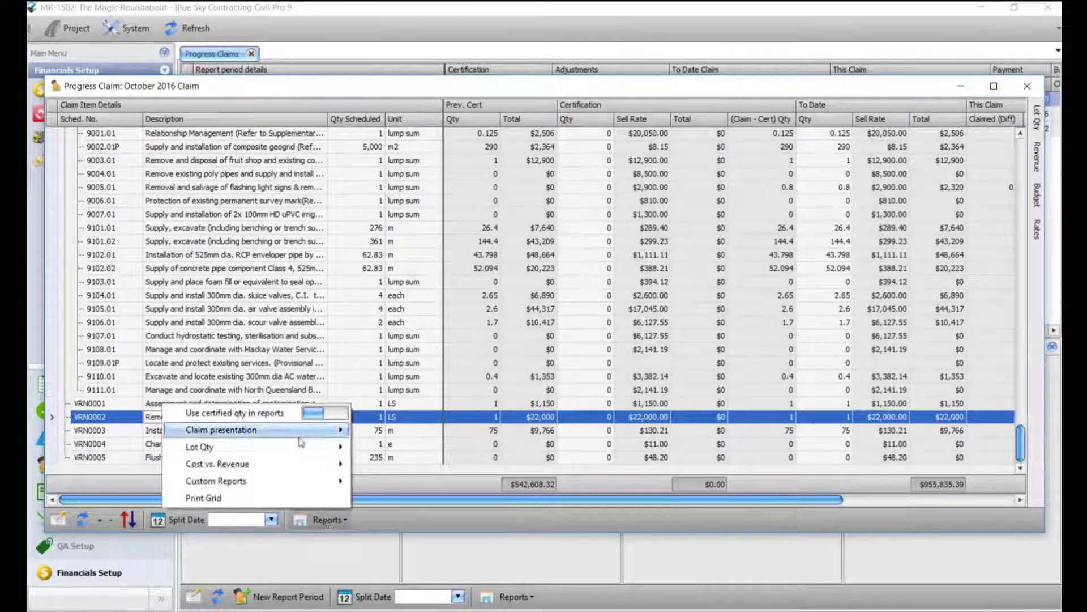
Step: Preview the Progress Claim report, check its last page, then close the viewer
mouse_move(301, 441)
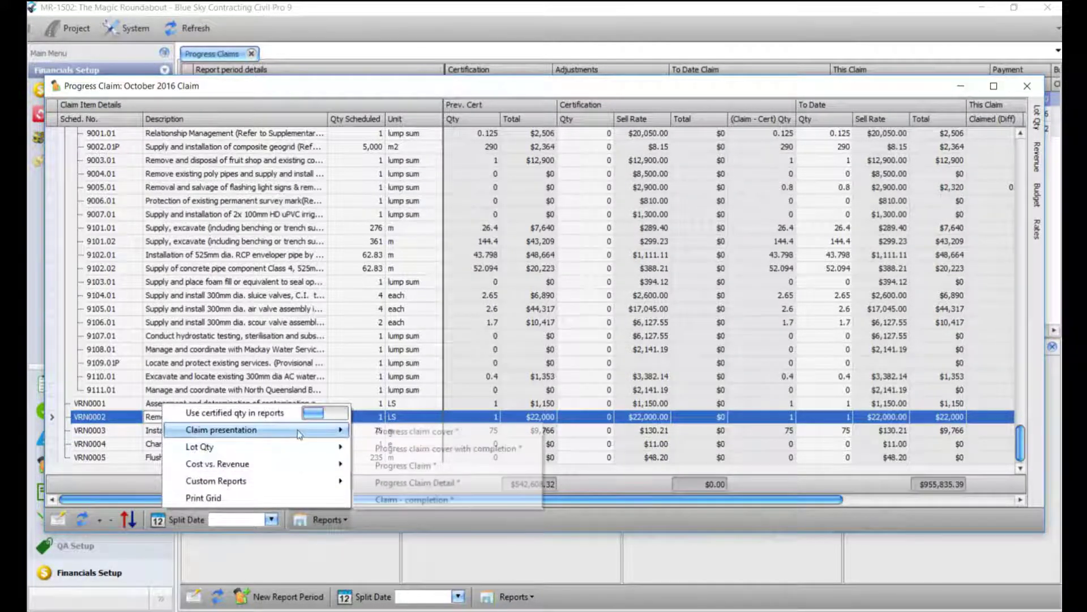
click(431, 465)
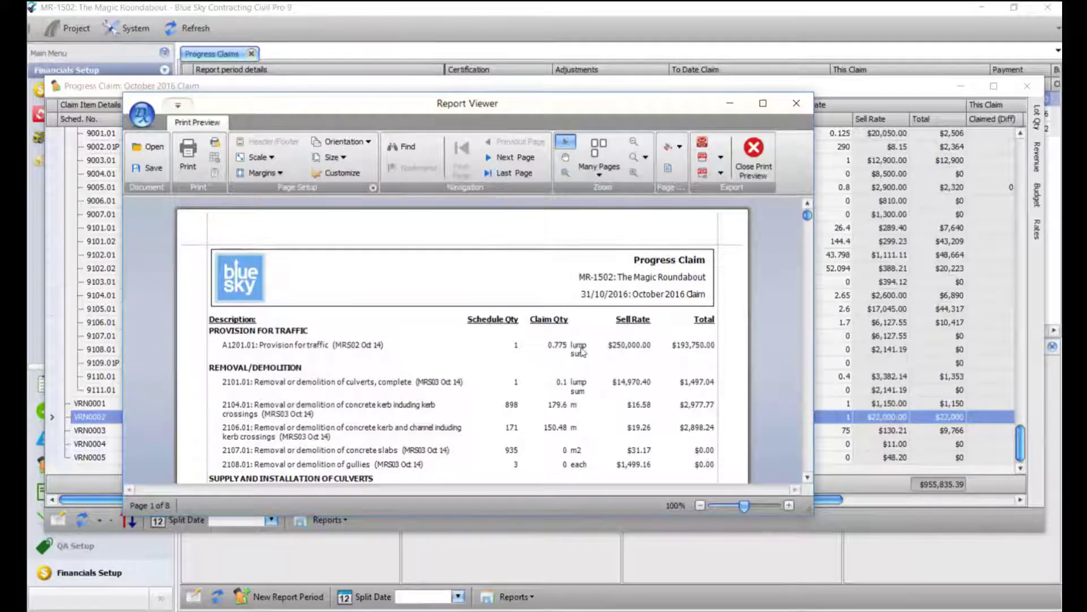
scroll(634, 384, down, 3)
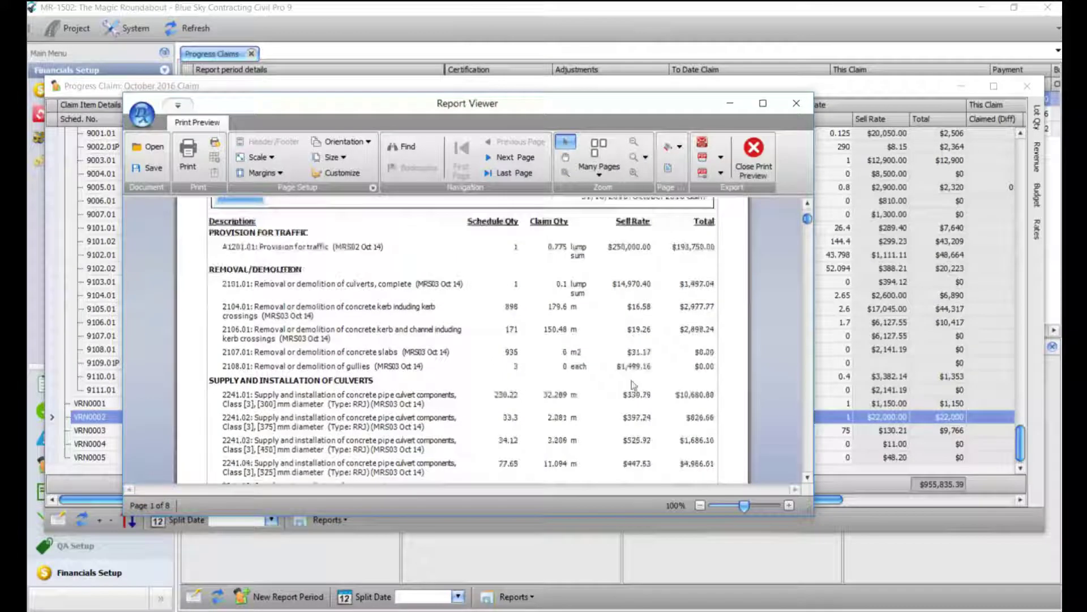
scroll(634, 385, up, 5)
key(ctrl+End)
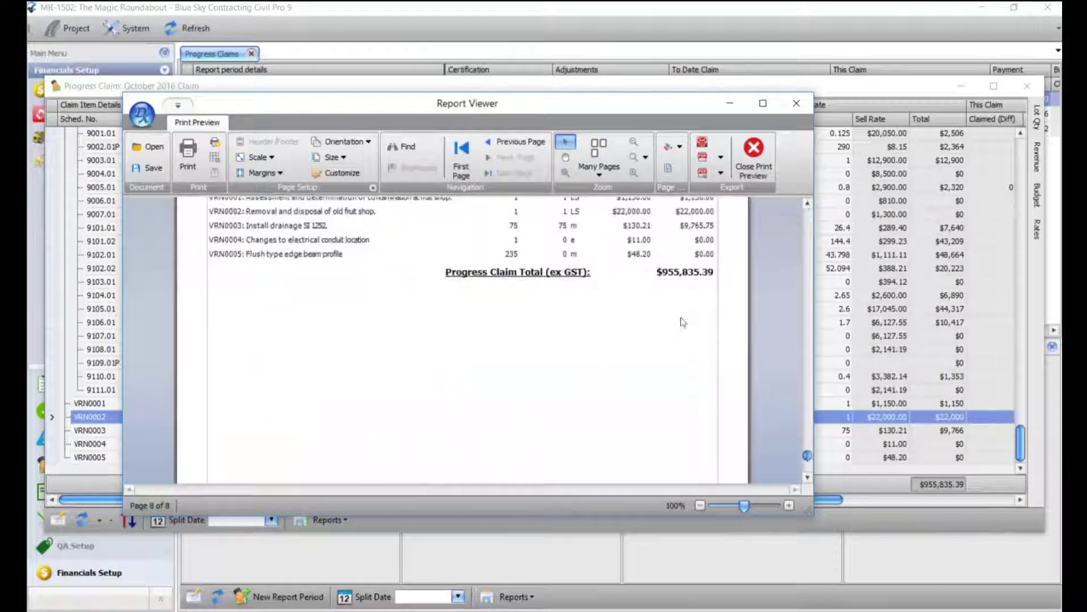
click(796, 104)
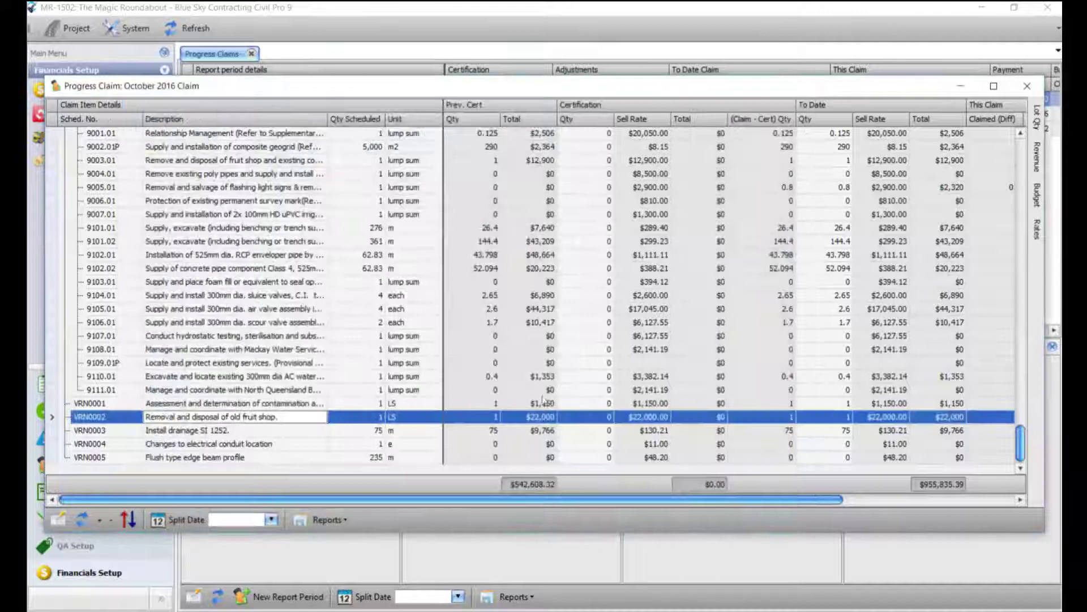
Step: Preview and review the Progress Claim Detail report
click(328, 519)
mouse_move(300, 433)
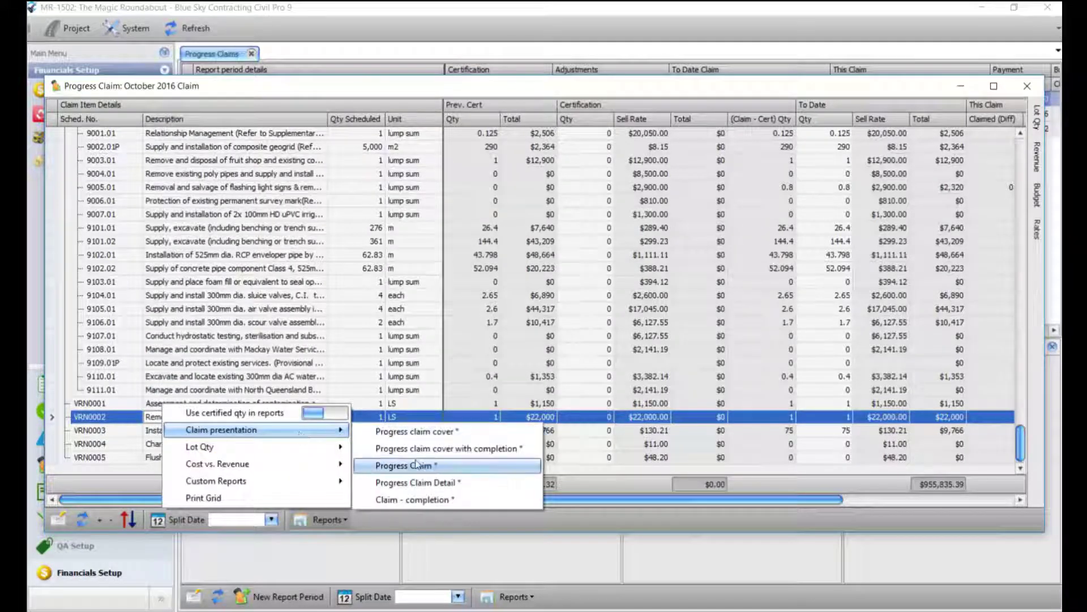
click(431, 482)
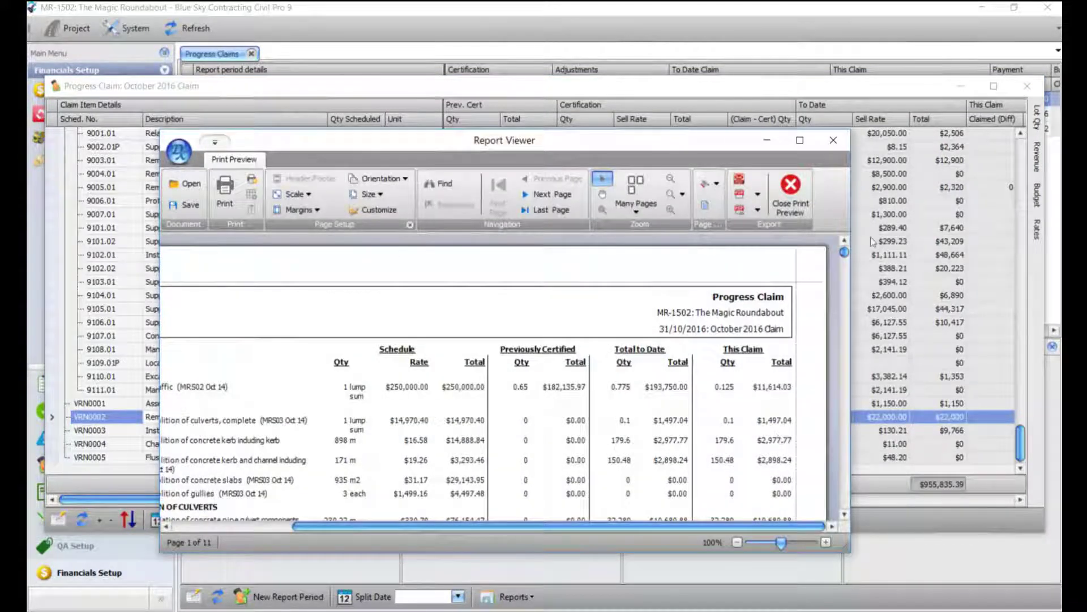
drag(843, 253, 842, 511)
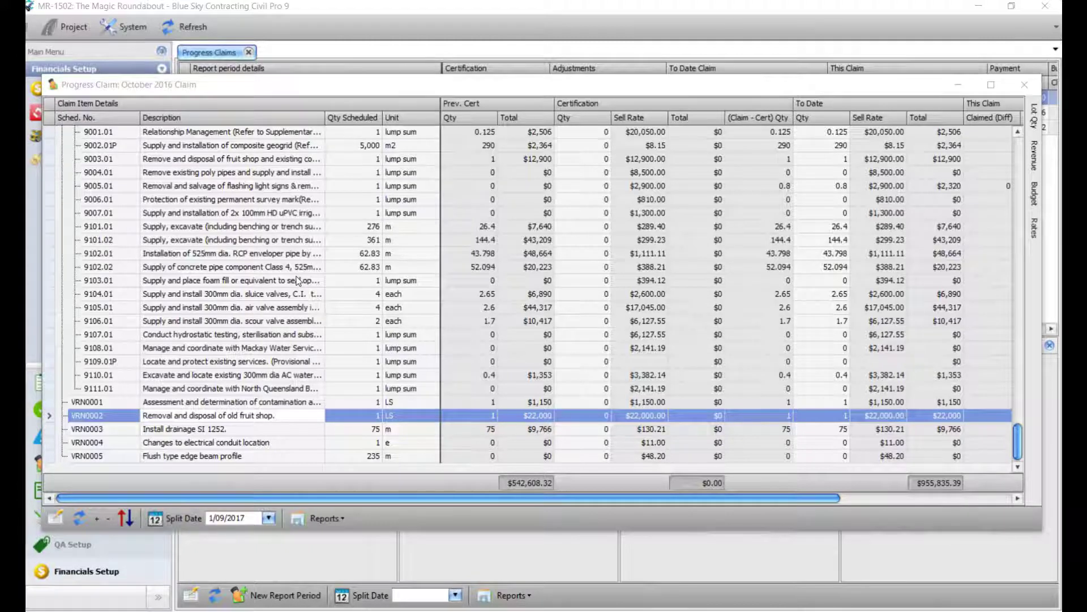
Step: Switch the claim grid to the Forecast view, showing $6,621,219.86 forecast at completion
click(300, 266)
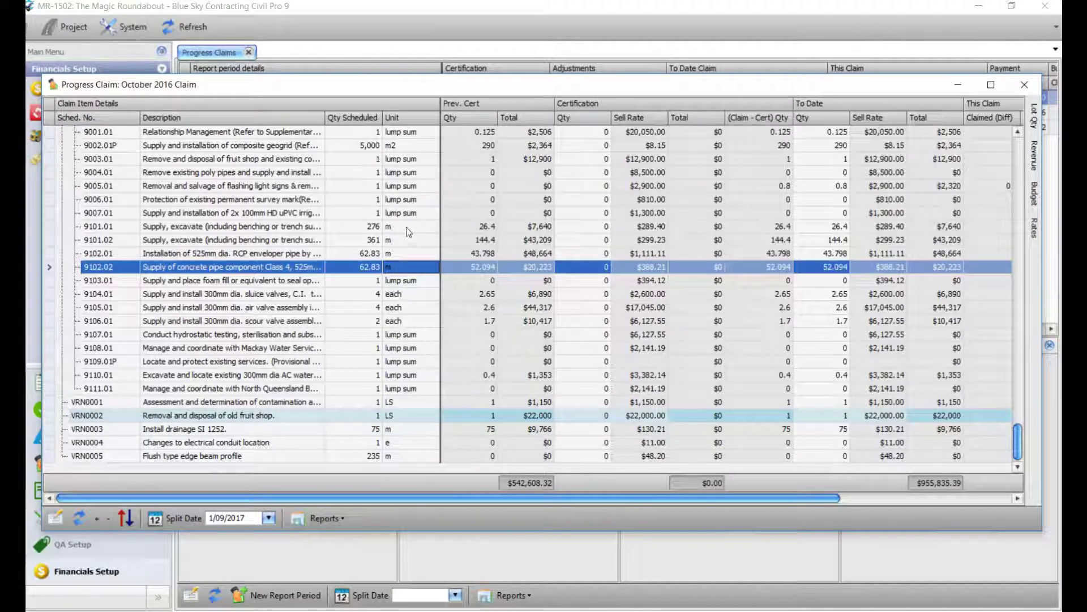
right_click(407, 228)
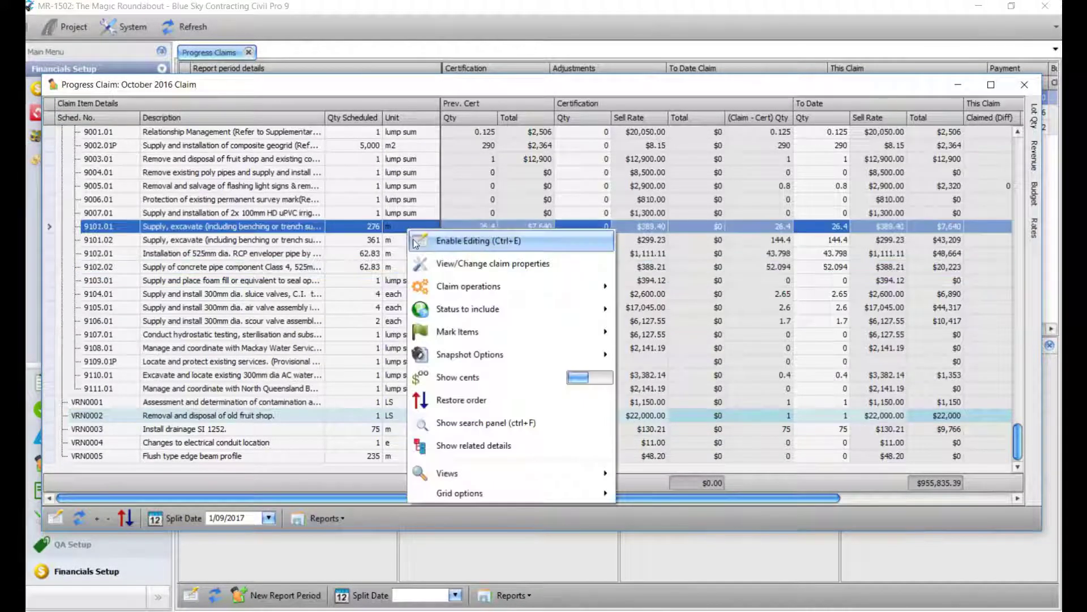
mouse_move(481, 472)
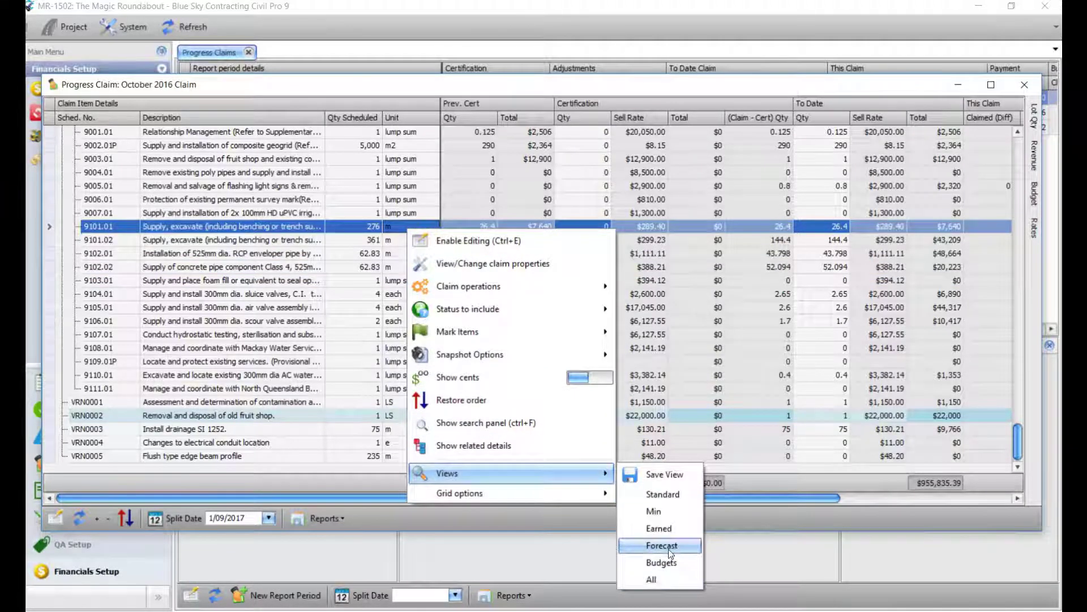
click(661, 546)
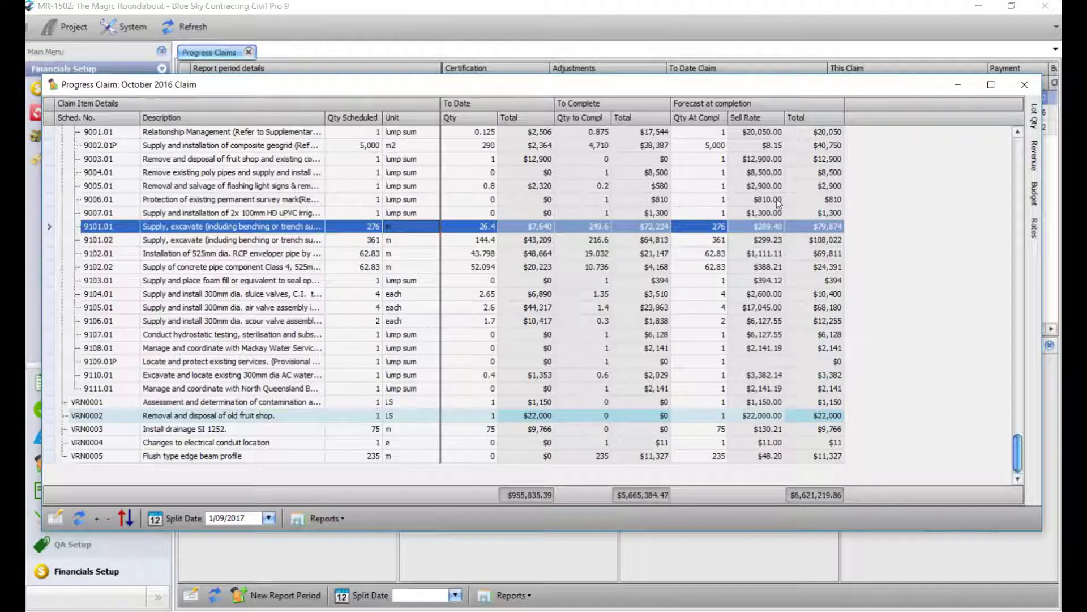
click(325, 519)
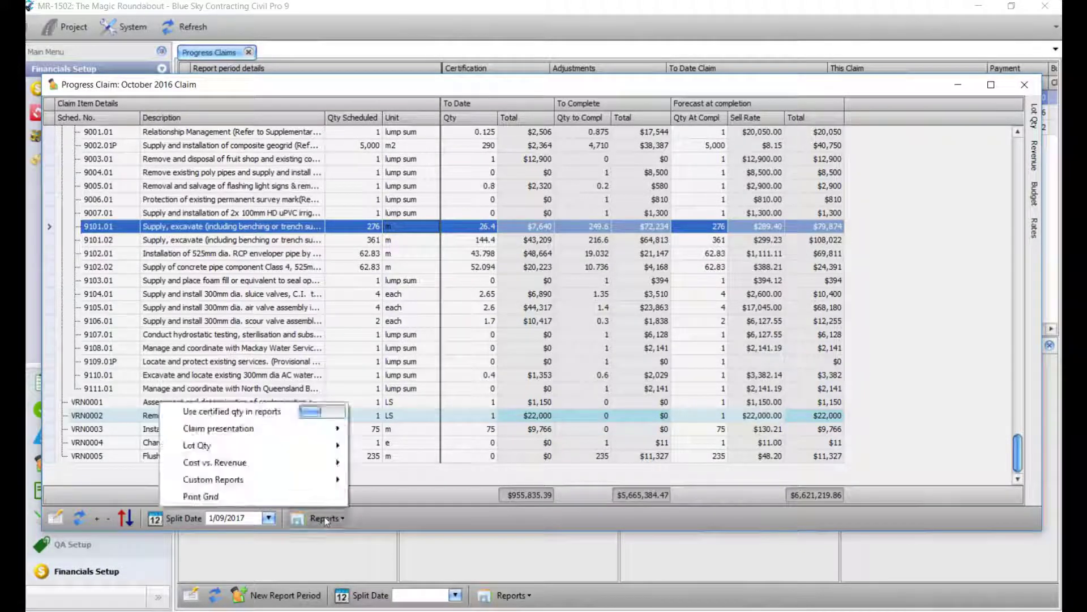
Step: Preview the Claim - completion report and scroll right to the Total to Complete columns
mouse_move(283, 429)
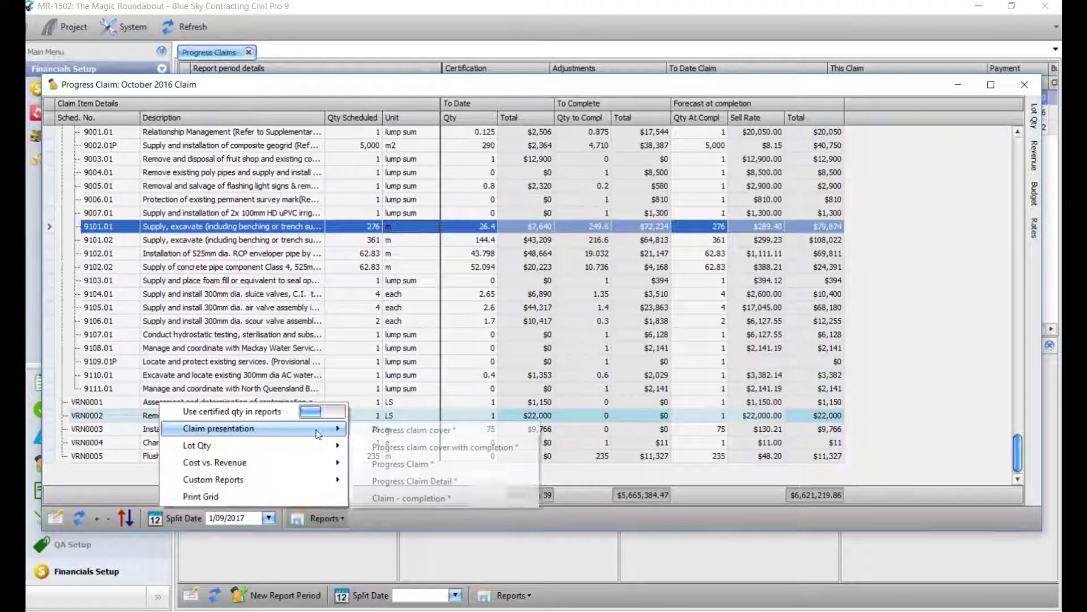
click(432, 496)
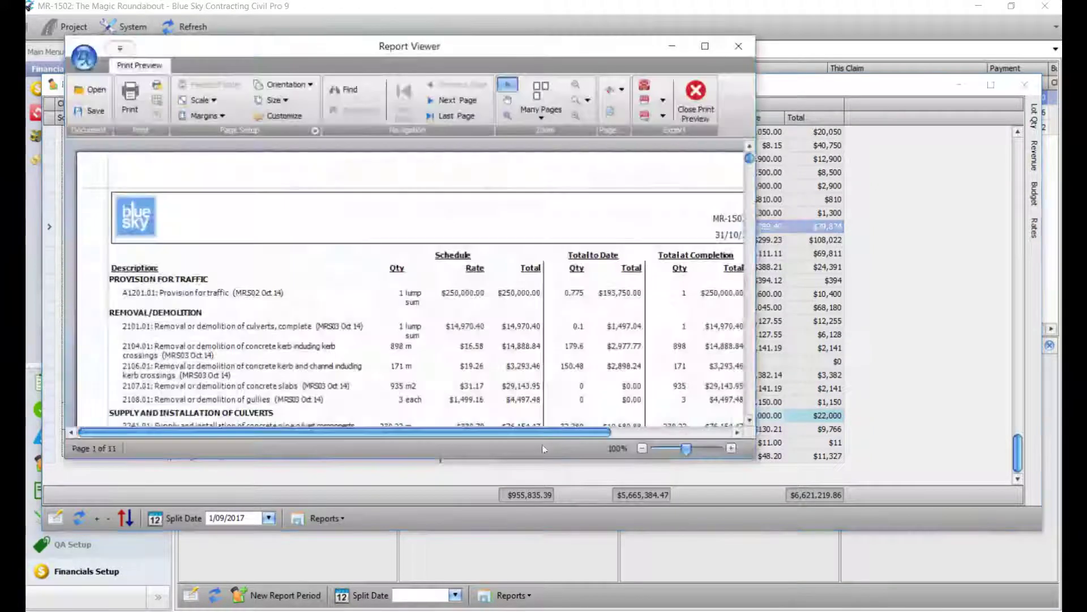
drag(569, 431, 650, 431)
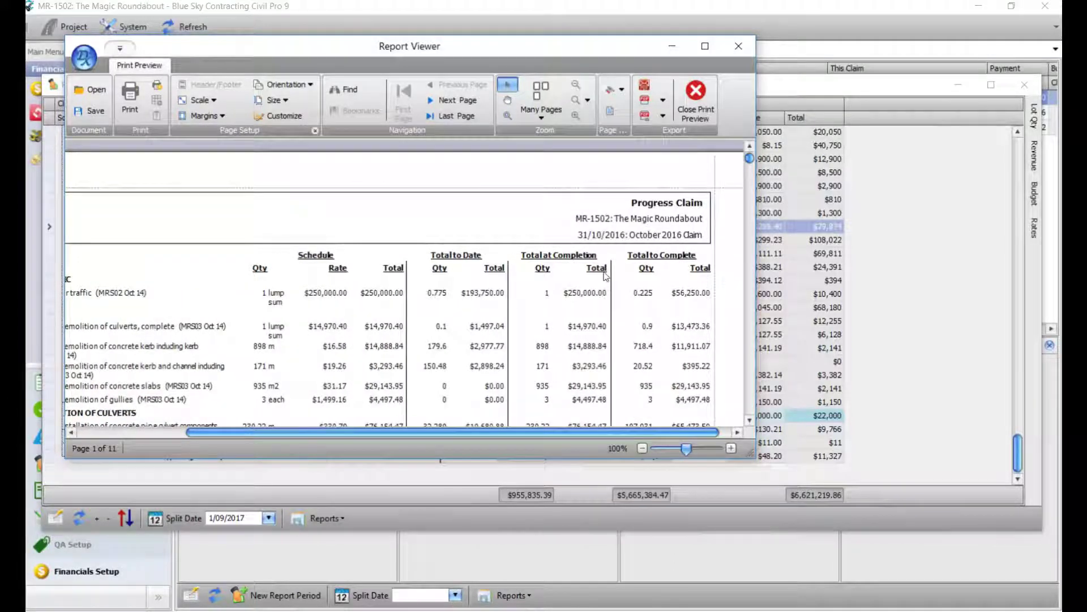